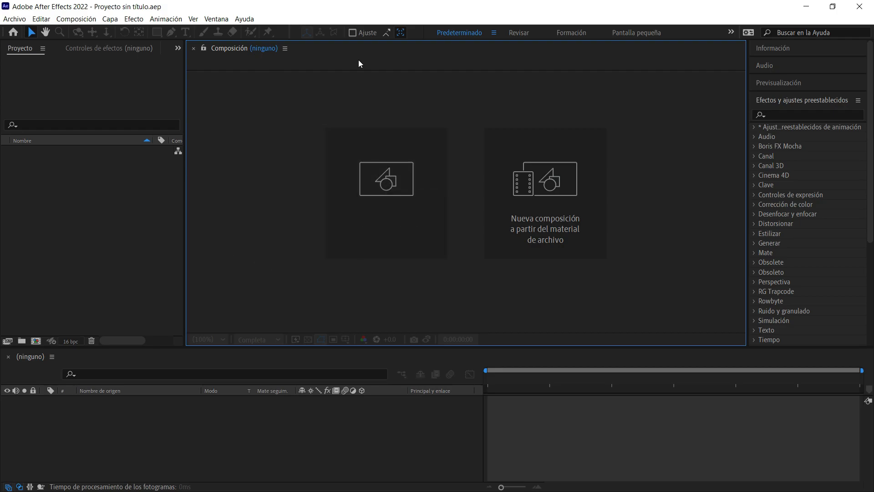
# Create a new composition using the HDTV 1080 29,97 preset, keeping the default name and duration.
pyautogui.click(389, 179)
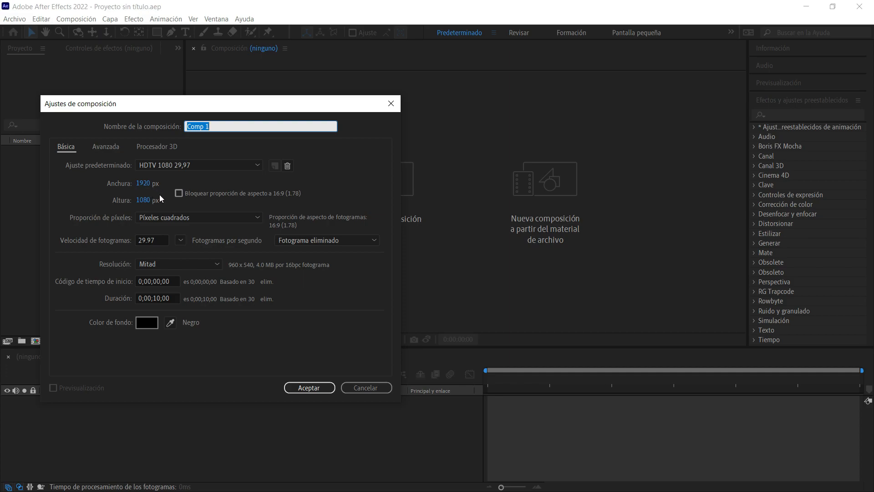
pyautogui.click(162, 165)
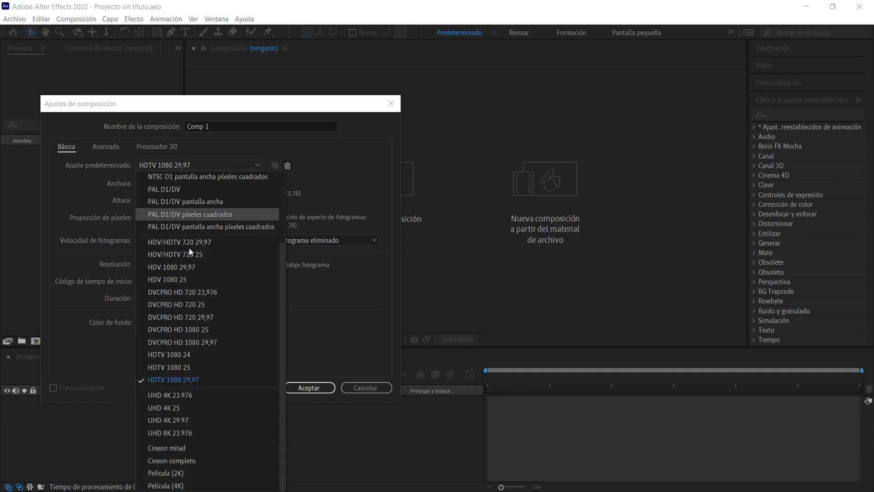
pyautogui.click(167, 380)
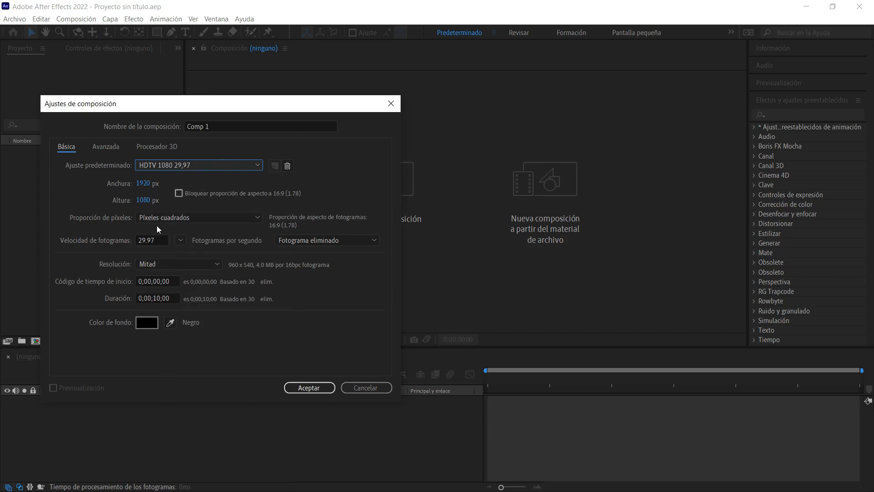
pyautogui.click(309, 387)
pyautogui.click(327, 130)
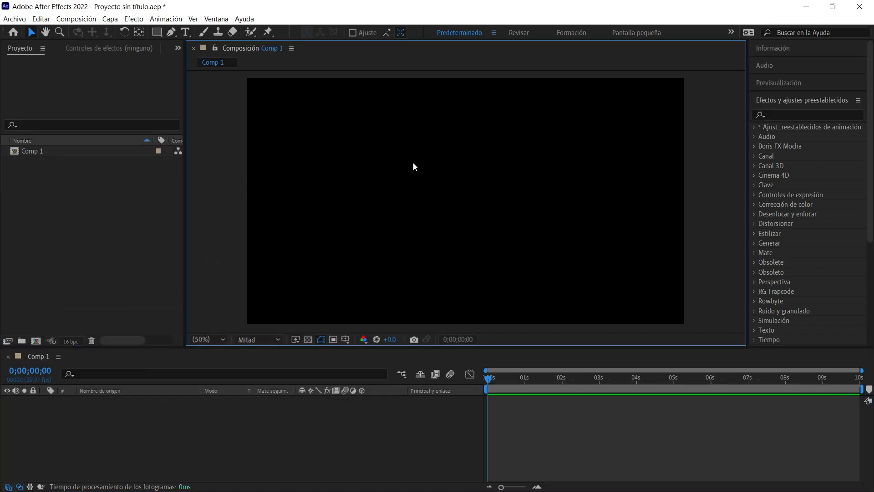
# Add a composition-sized solid layer named ECO1, keeping the default dark red colour.
pyautogui.click(110, 19)
pyautogui.moveTo(123, 32)
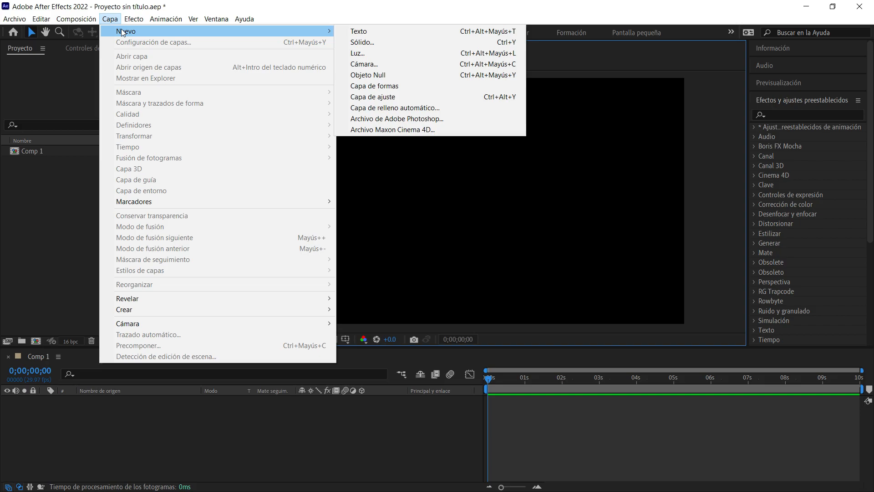
pyautogui.click(362, 43)
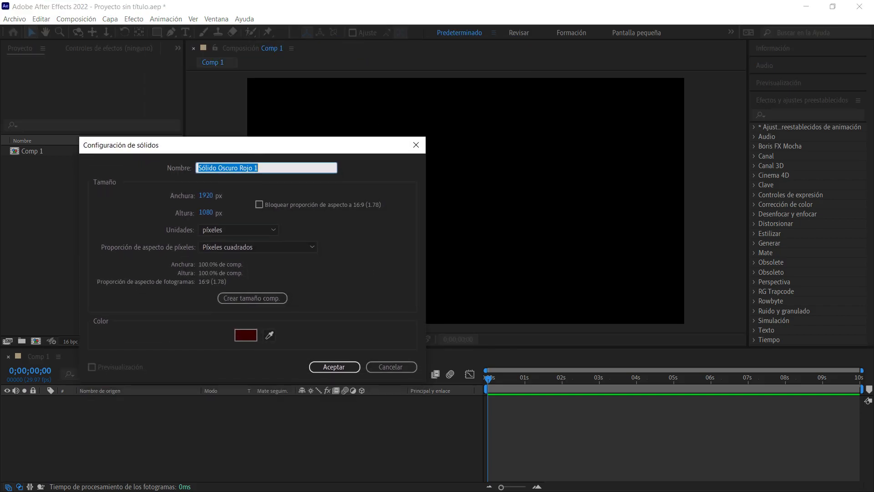
pyautogui.write('ECO1')
pyautogui.press('Return')
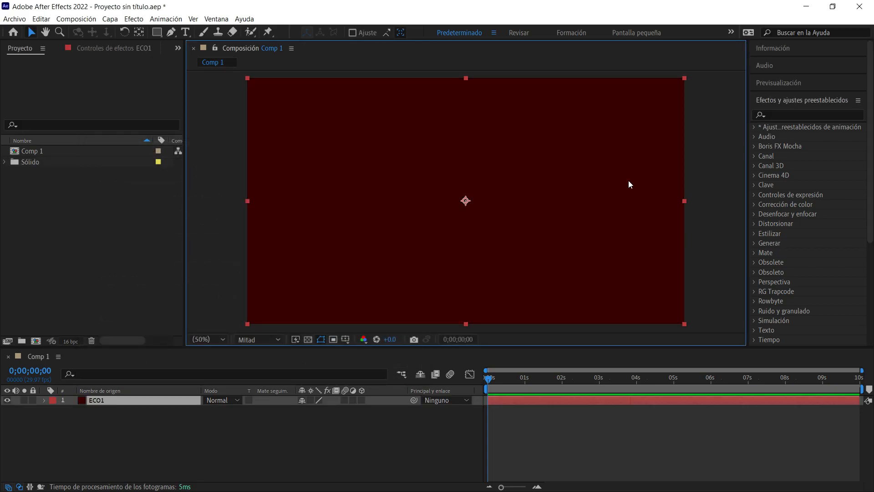
pyautogui.click(703, 132)
pyautogui.click(676, 130)
pyautogui.click(721, 156)
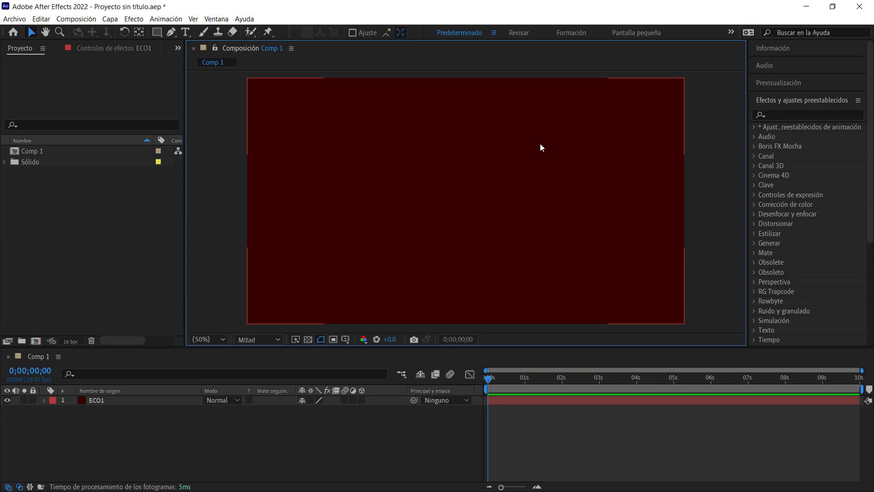
pyautogui.hotkey('ctrl', 'y')
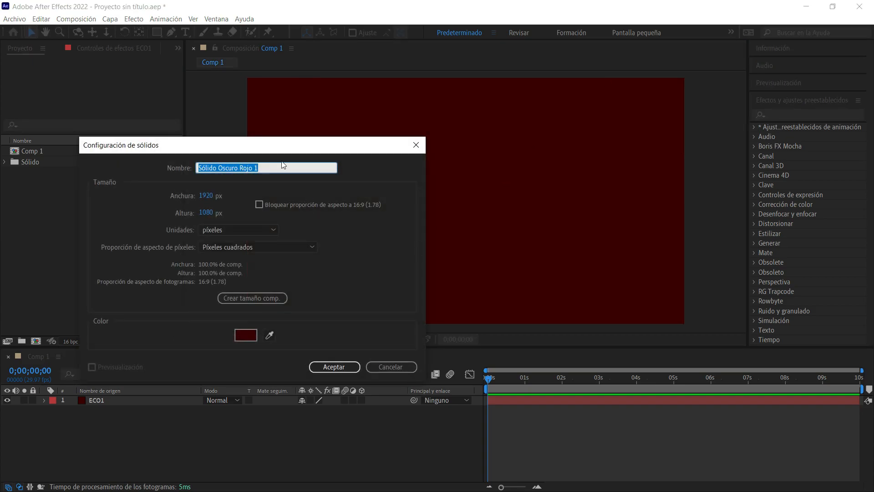
pyautogui.click(374, 369)
pyautogui.click(511, 100)
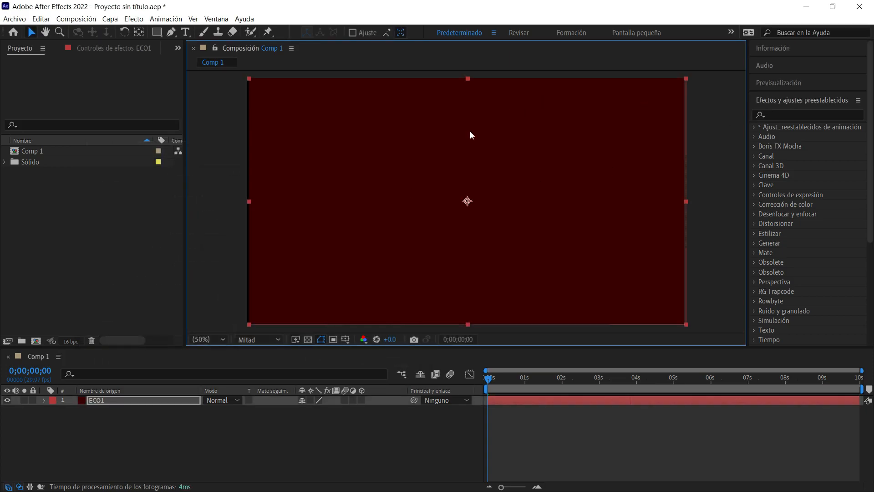
pyautogui.hotkey('ctrl', 'z')
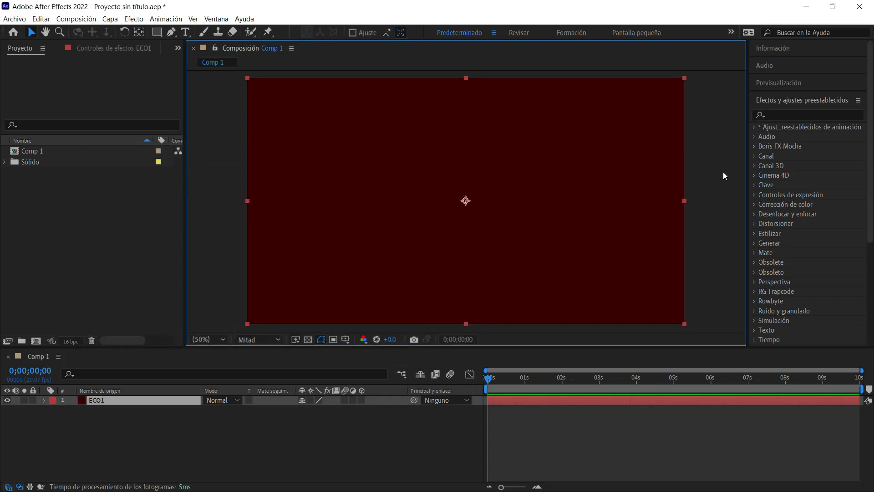
# Find the Ondas de radio effect by searching for "onda" and apply it to the ECO1 solid.
pyautogui.click(811, 115)
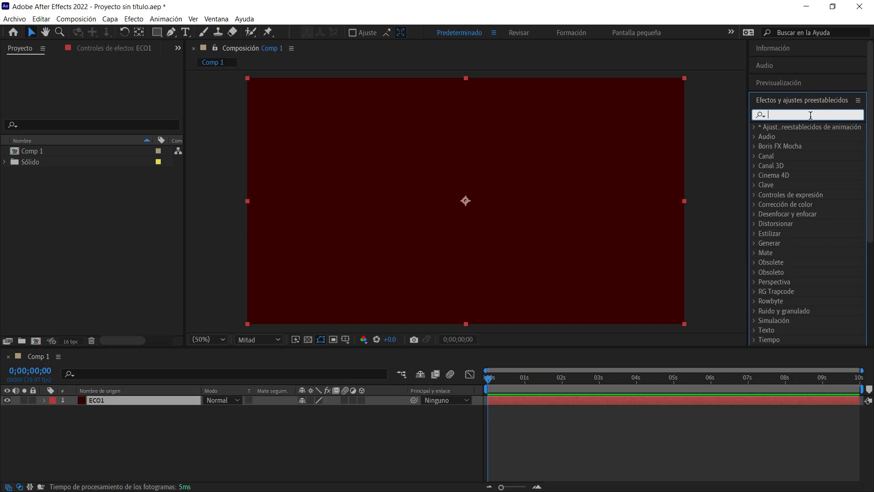
pyautogui.write('onda')
pyautogui.click(806, 253)
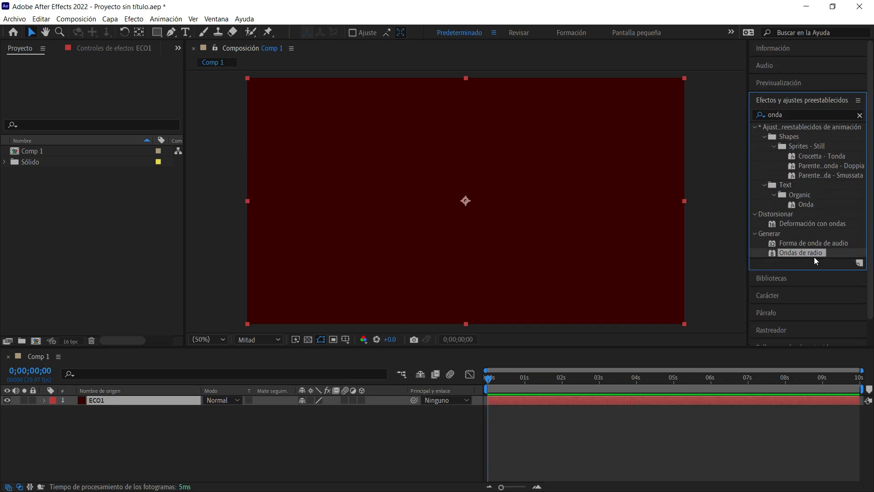
pyautogui.moveTo(802, 251); pyautogui.dragTo(351, 160)
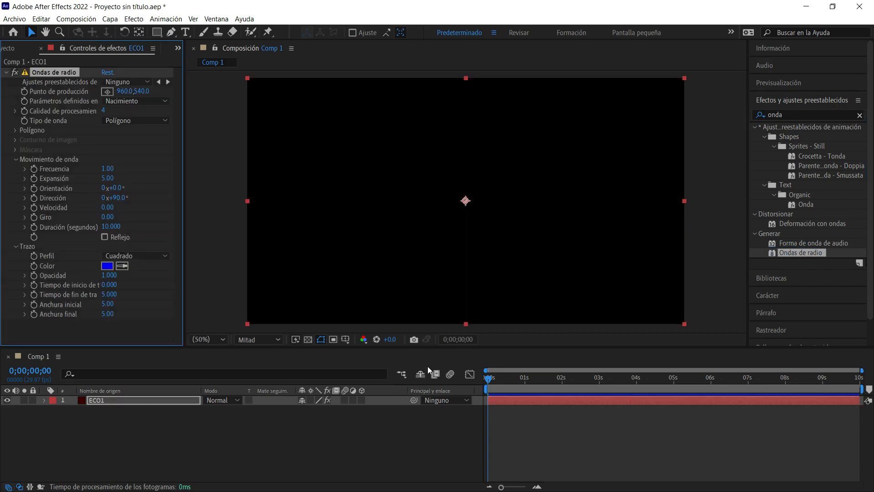
# Preview the radio wave animation and park the playhead at 0;00;03;07.
pyautogui.press('space')
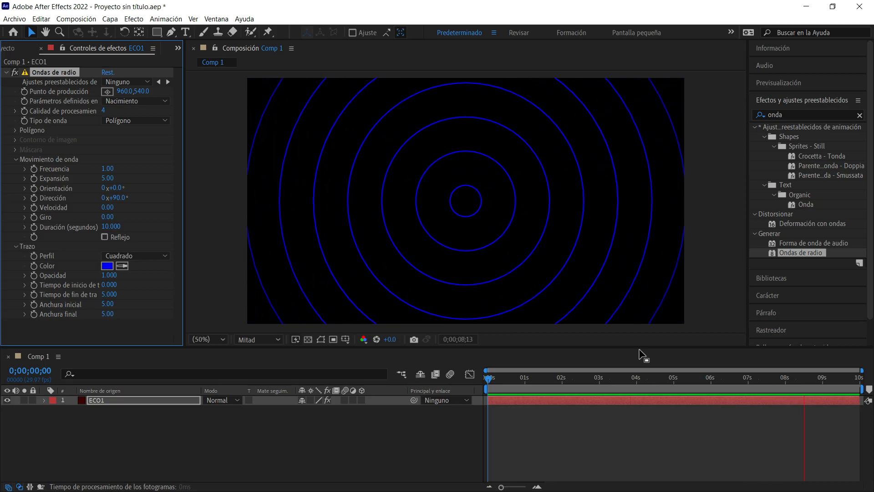
pyautogui.click(684, 377)
pyautogui.moveTo(627, 378); pyautogui.dragTo(607, 384)
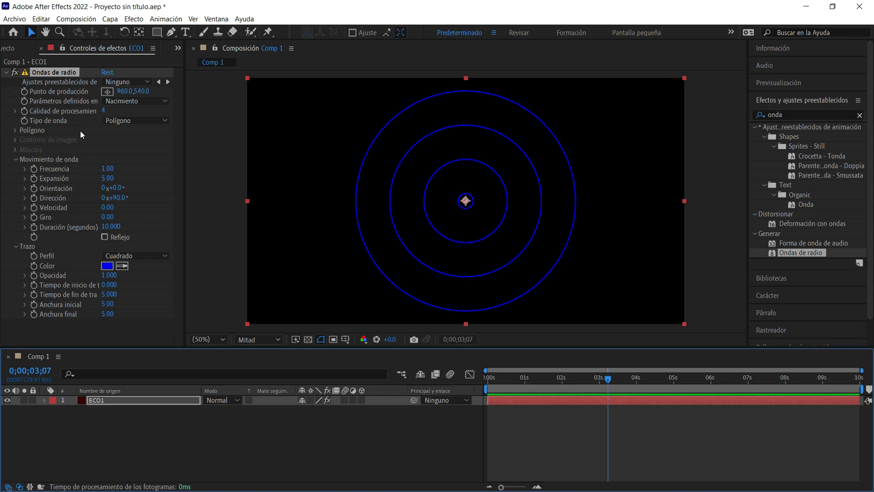
# Check the available wave types, keep Polígono, and try the wave polygon with 6 sides.
pyautogui.click(129, 122)
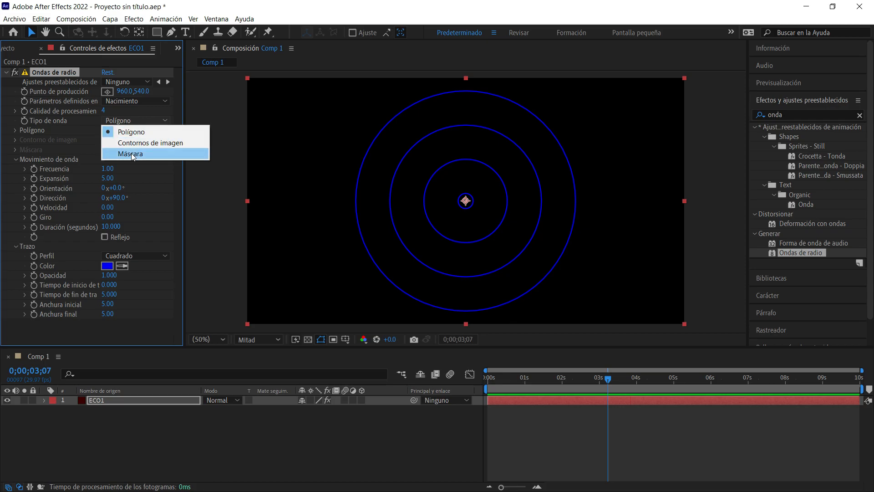
pyautogui.click(79, 127)
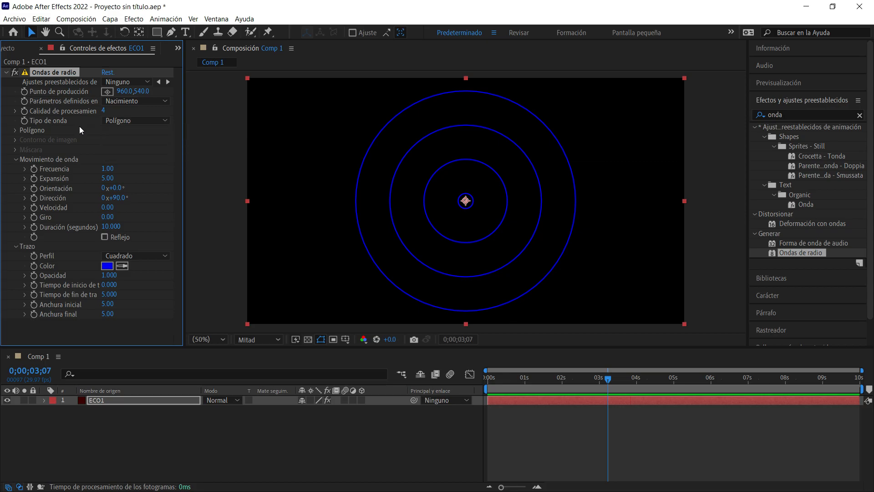
pyautogui.click(15, 131)
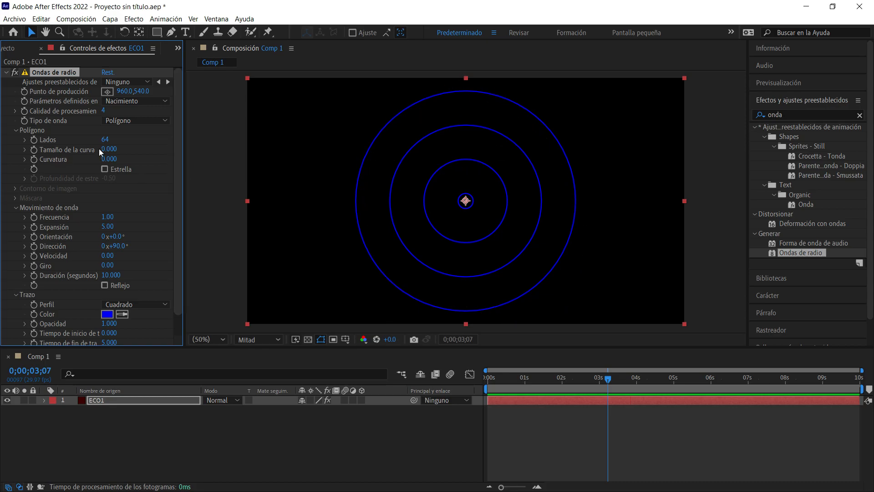
pyautogui.click(107, 140)
pyautogui.write('6')
pyautogui.press('Return')
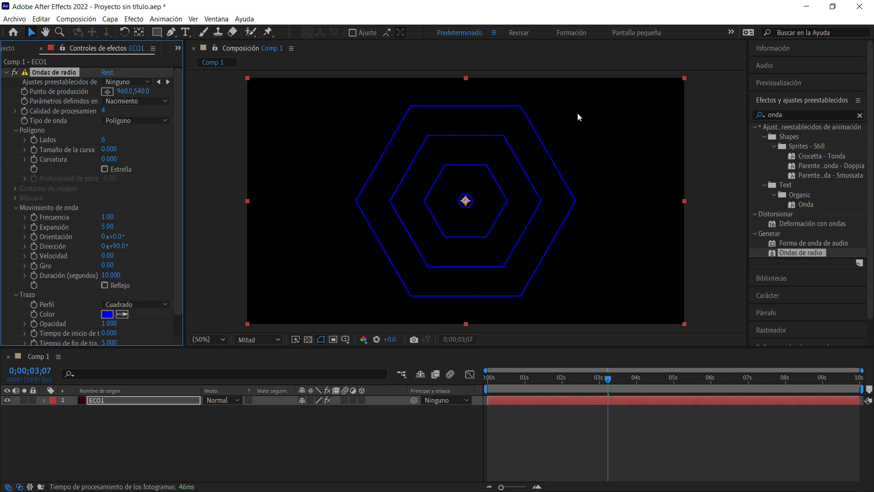
# Try the wave polygon with 10 sides, and restore Lados to 64.
pyautogui.click(102, 139)
pyautogui.click(102, 140)
pyautogui.write('10')
pyautogui.press('Return')
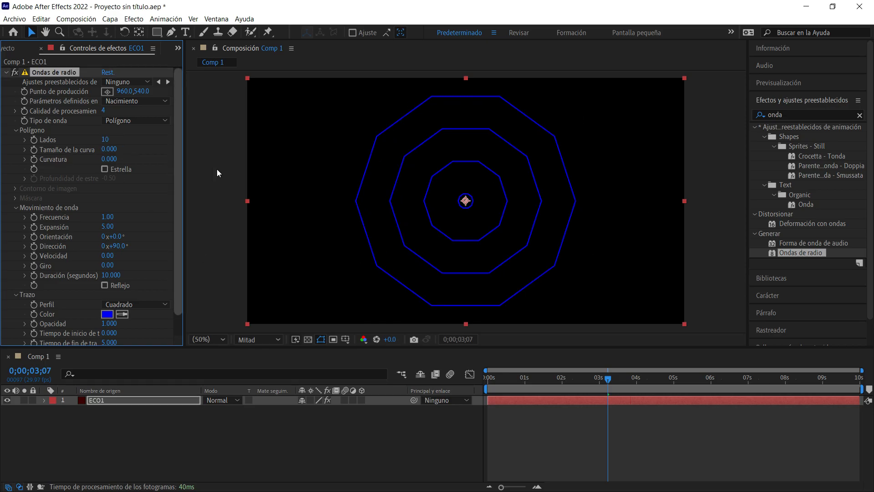
pyautogui.click(108, 140)
pyautogui.write('60')
pyautogui.press('Return')
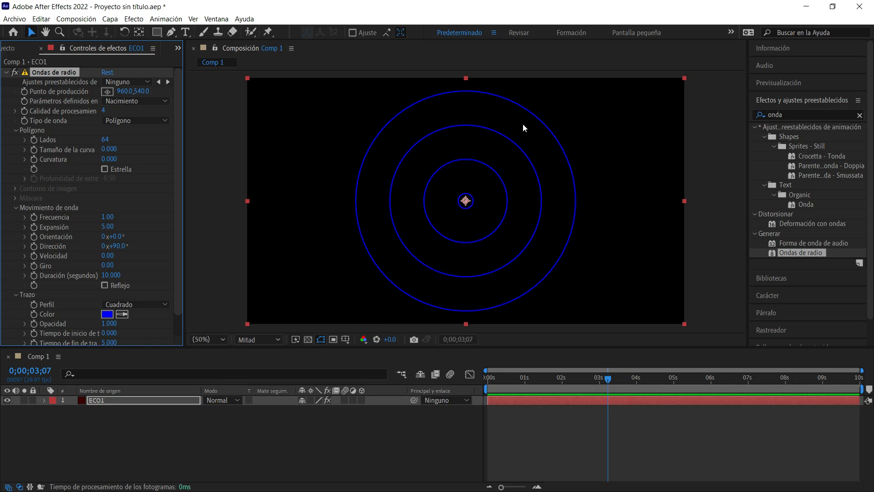
pyautogui.click(16, 131)
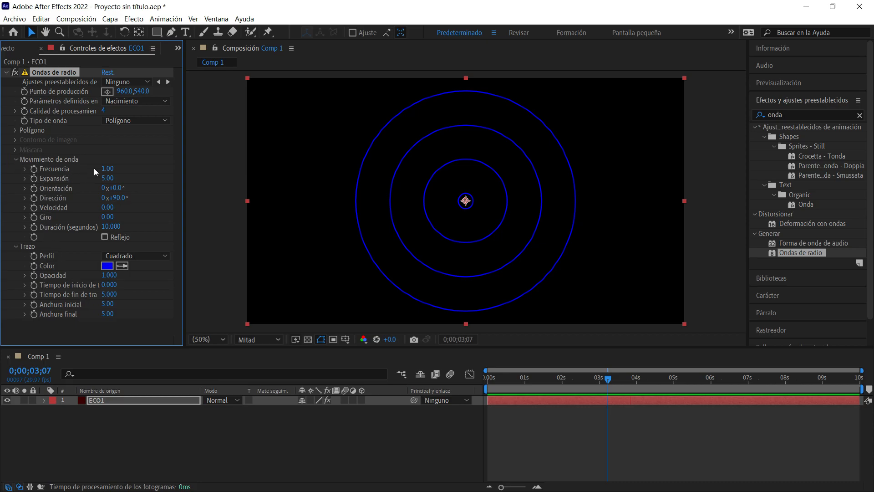
# Raise the wave's Frecuencia to 3.30 and preview the animation.
pyautogui.click(16, 160)
pyautogui.click(16, 159)
pyautogui.moveTo(109, 169); pyautogui.dragTo(120, 172)
pyautogui.press('space')
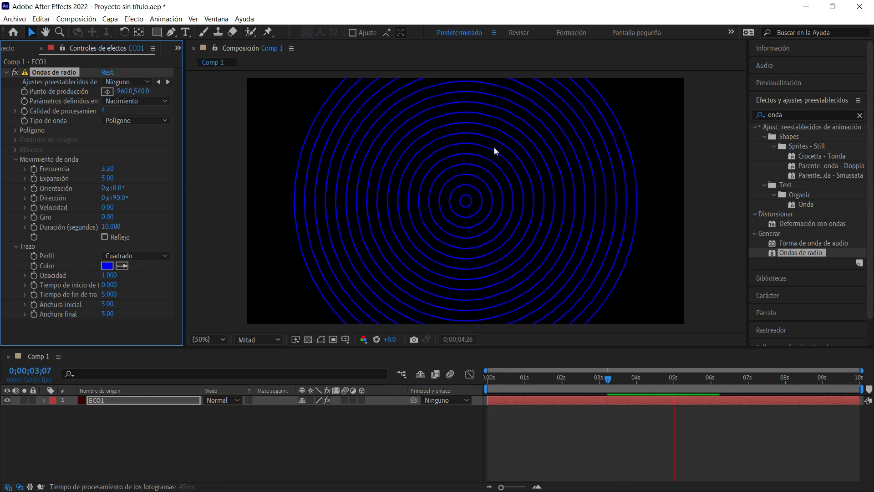
pyautogui.press('space')
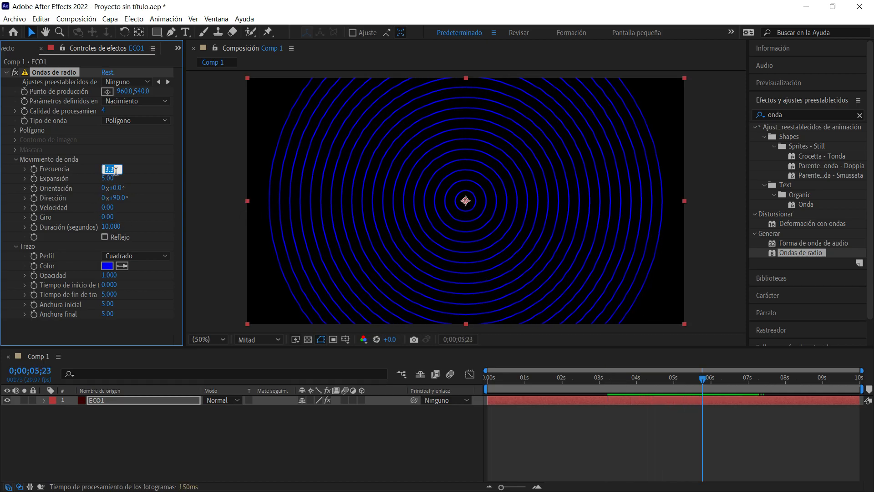
# Try a wave Frecuencia of 0.40 with a preview, followed by a value of 2.00.
pyautogui.moveTo(107, 173); pyautogui.dragTo(97, 176)
pyautogui.press('space')
pyautogui.press('space')
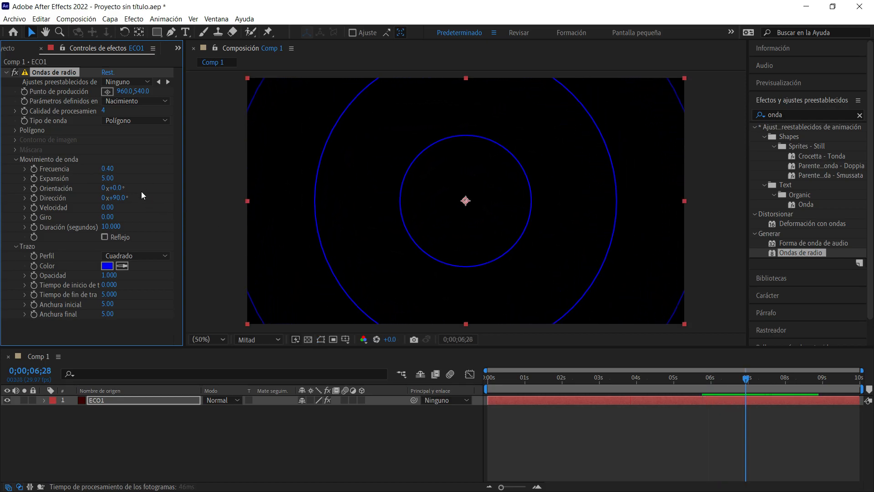
pyautogui.click(108, 169)
pyautogui.write('2')
pyautogui.press('Return')
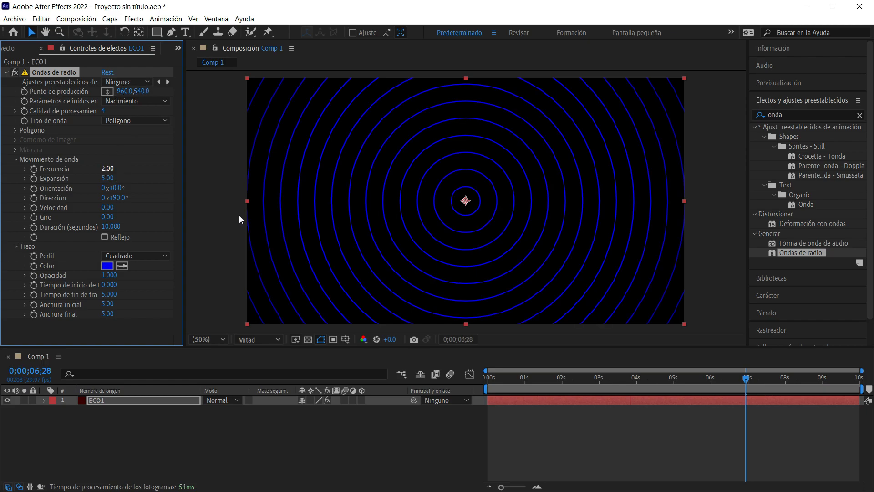
# Set the wave's Frecuencia to 1.30, preview from near the start, and park the playhead at 0;00;04;17.
pyautogui.click(108, 168)
pyautogui.write('1.30')
pyautogui.press('Return')
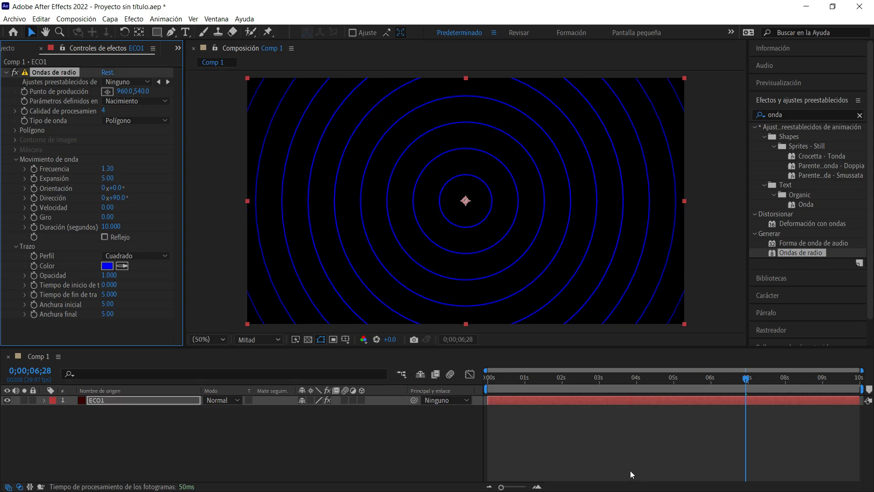
pyautogui.click(591, 377)
pyautogui.click(522, 378)
pyautogui.press('space')
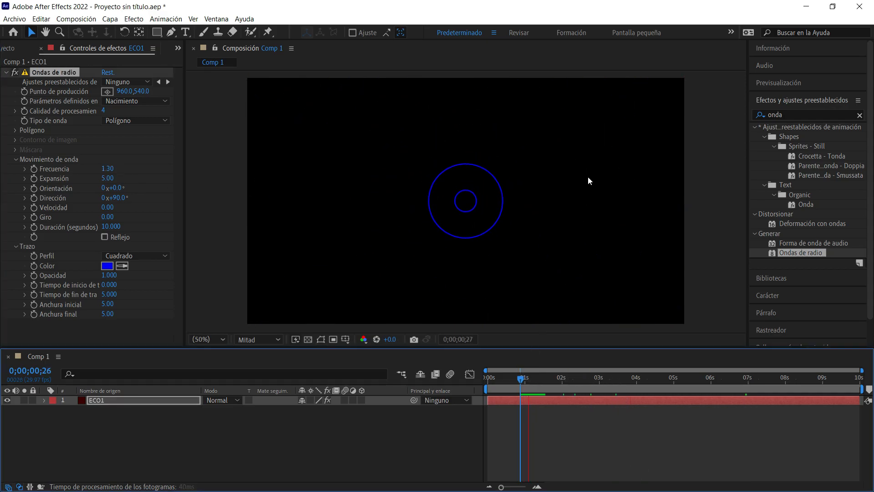
pyautogui.moveTo(610, 378); pyautogui.dragTo(658, 378)
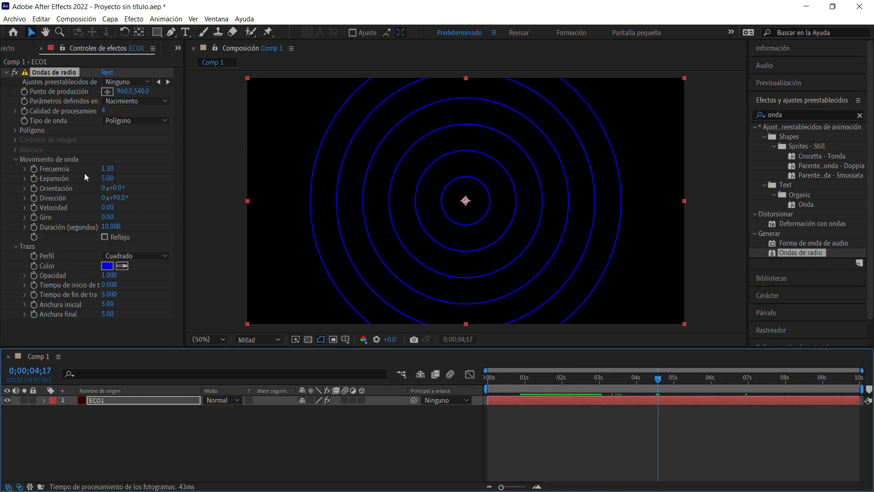
# Raise the wave's Expansión to 19.30 and preview the animation.
pyautogui.moveTo(108, 178); pyautogui.dragTo(220, 208)
pyautogui.press('space')
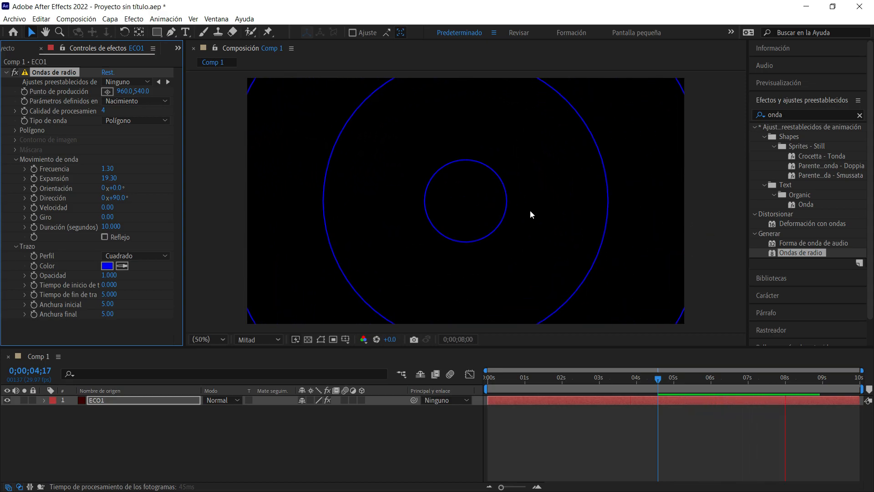
pyautogui.press('space')
# Set the wave's Expansión to 1.80 and preview the animation at several points in time.
pyautogui.moveTo(113, 178); pyautogui.dragTo(40, 203)
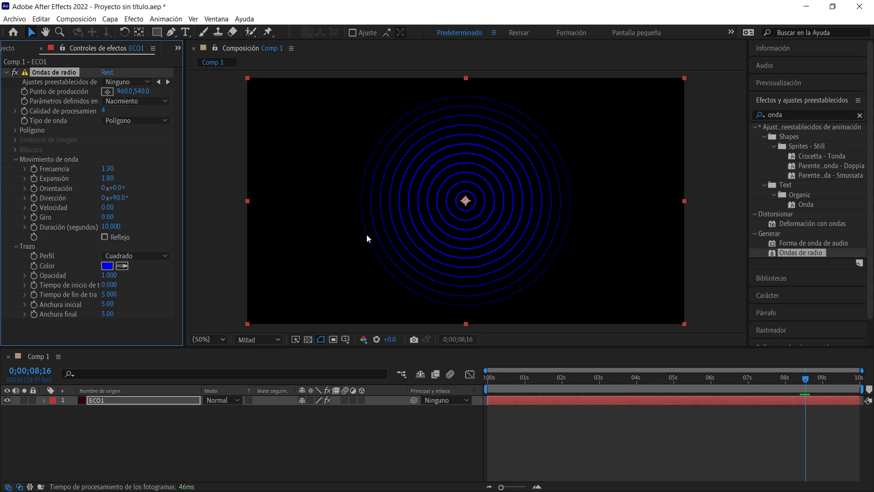
pyautogui.press('space')
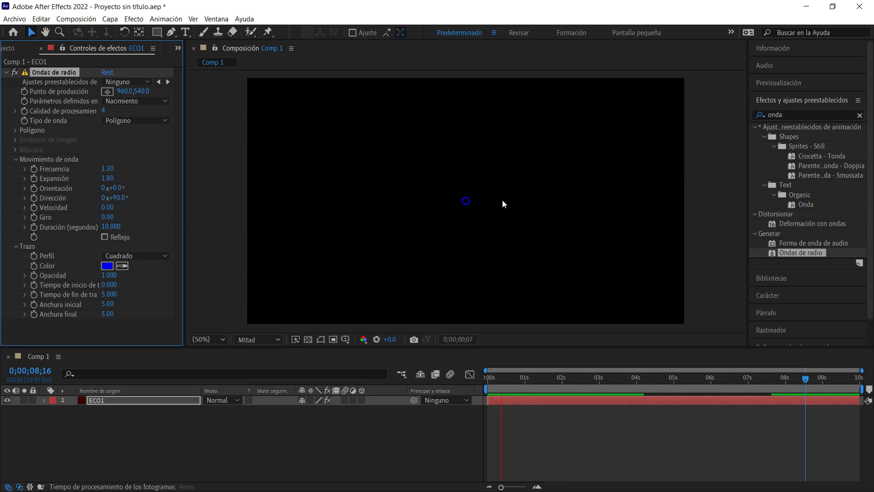
pyautogui.click(723, 377)
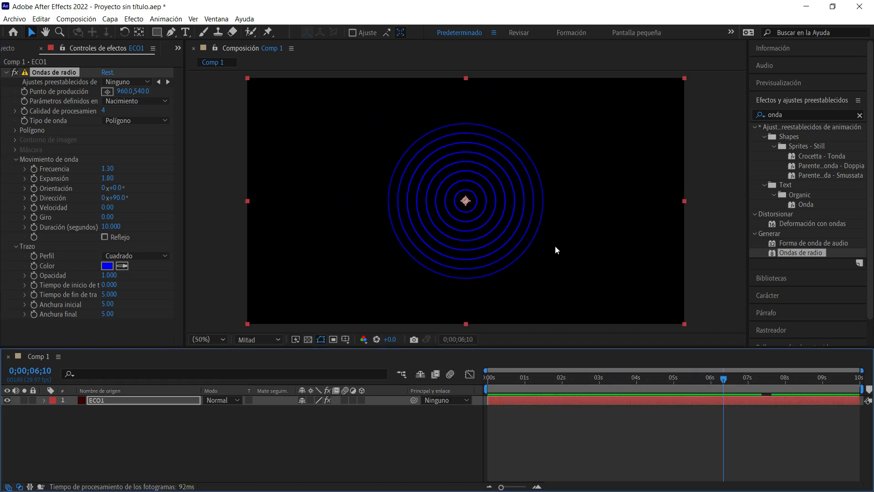
pyautogui.moveTo(764, 379); pyautogui.dragTo(769, 380)
pyautogui.press('space')
pyautogui.press('space')
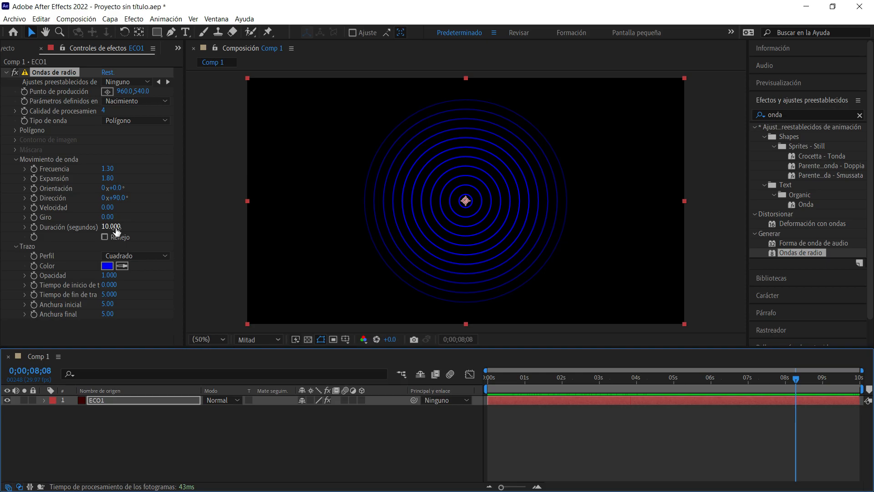
# Try wave Duración values of 5.300 and 15.800 seconds, preview the animation, and move the playhead to 0;00;09;00.
pyautogui.moveTo(117, 232); pyautogui.dragTo(105, 233)
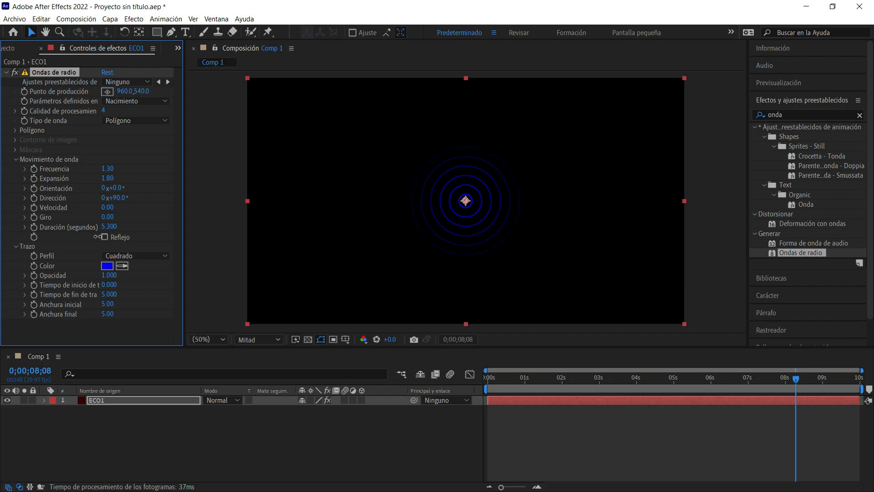
pyautogui.moveTo(121, 237)
pyautogui.mouseDown()
pyautogui.moveTo(134, 237)
pyautogui.moveTo(120, 237)
pyautogui.mouseUp()
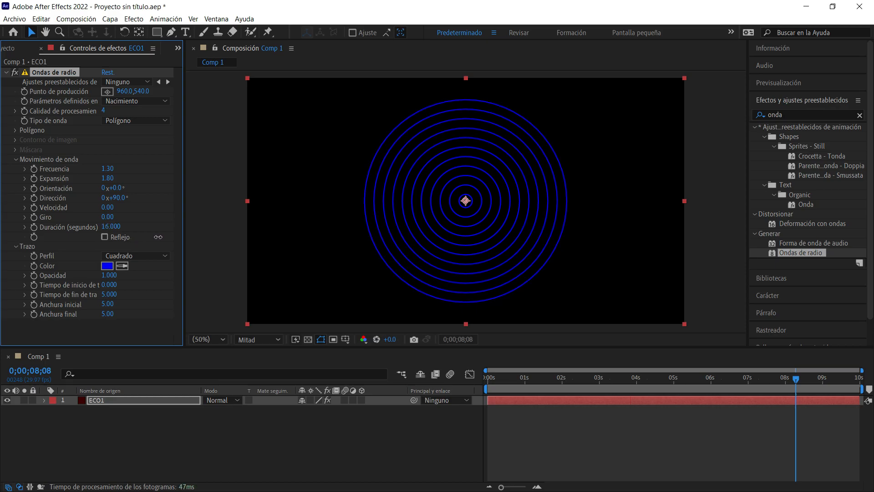
pyautogui.press('space')
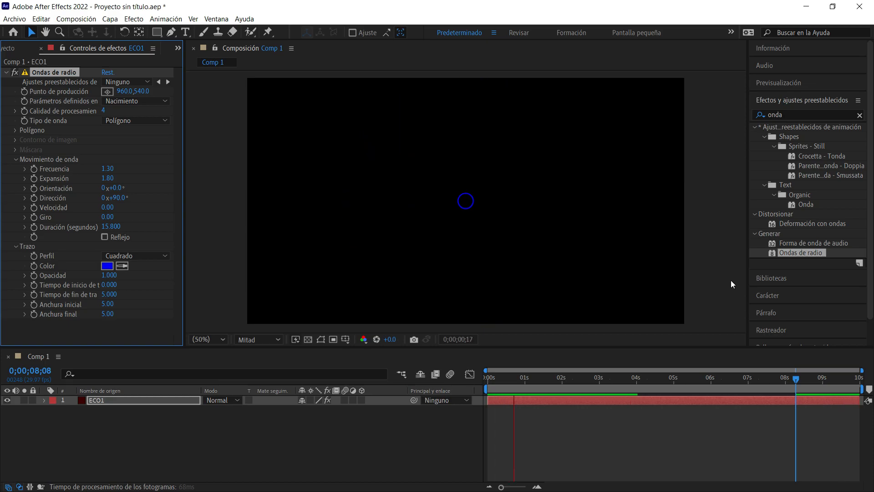
pyautogui.press('space')
pyautogui.moveTo(830, 381); pyautogui.dragTo(823, 381)
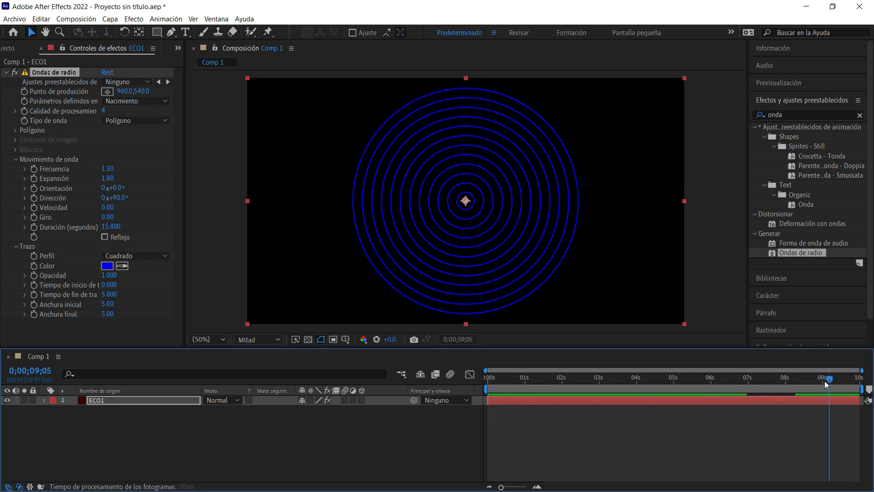
# Set the wave's Duración to 7.500 seconds and park the playhead at 0;00;08;03.
pyautogui.moveTo(111, 226); pyautogui.dragTo(80, 231)
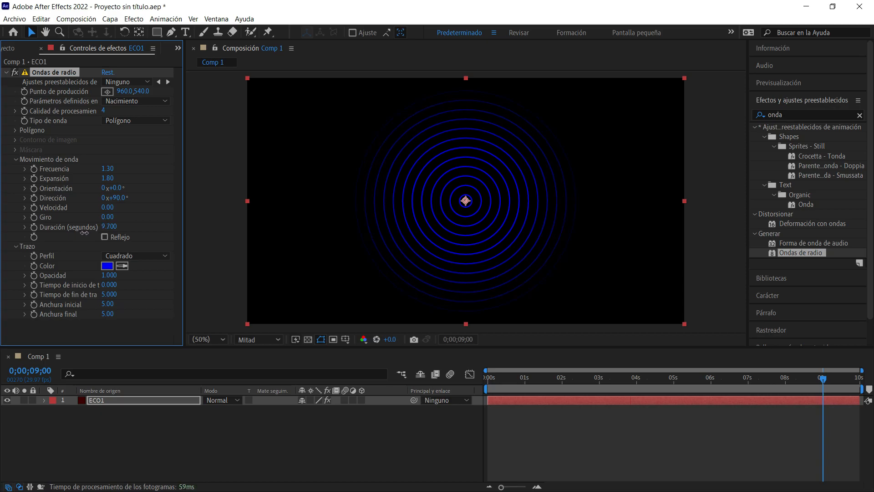
pyautogui.click(107, 226)
pyautogui.press('Return')
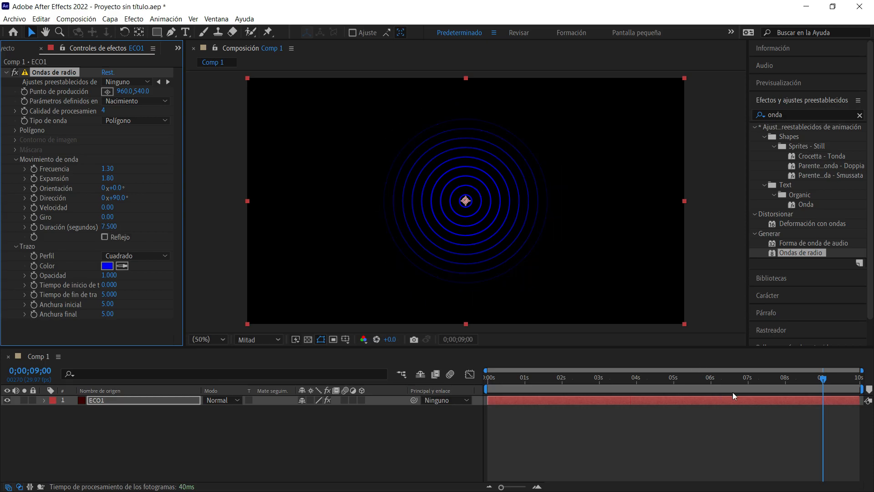
pyautogui.moveTo(768, 382); pyautogui.dragTo(789, 382)
# Try a wave Giro of 33.00 and a different Orientación, undoing each change.
pyautogui.moveTo(108, 217); pyautogui.dragTo(137, 217)
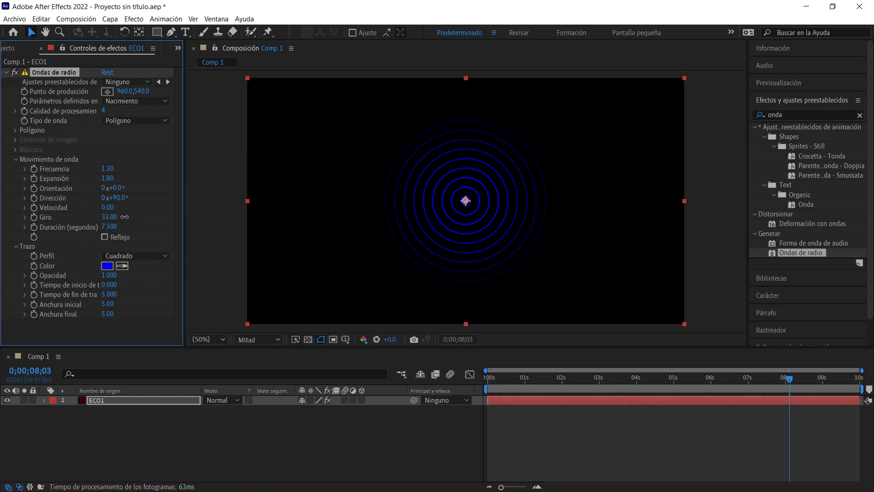
pyautogui.hotkey('ctrl', 'z')
pyautogui.moveTo(131, 190); pyautogui.dragTo(165, 194)
pyautogui.hotkey('ctrl', 'z')
# Set Velocidad to 26.00, Giro to 107.00 and Dirección to -90°, with the wave's production point at 1470, 544.
pyautogui.moveTo(114, 198); pyautogui.dragTo(169, 213)
pyautogui.moveTo(469, 202); pyautogui.dragTo(581, 203)
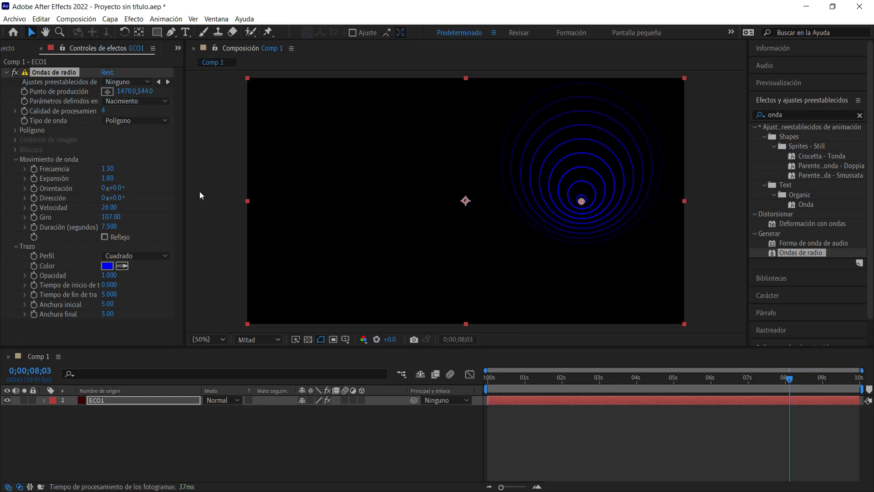
pyautogui.click(200, 195)
pyautogui.click(116, 197)
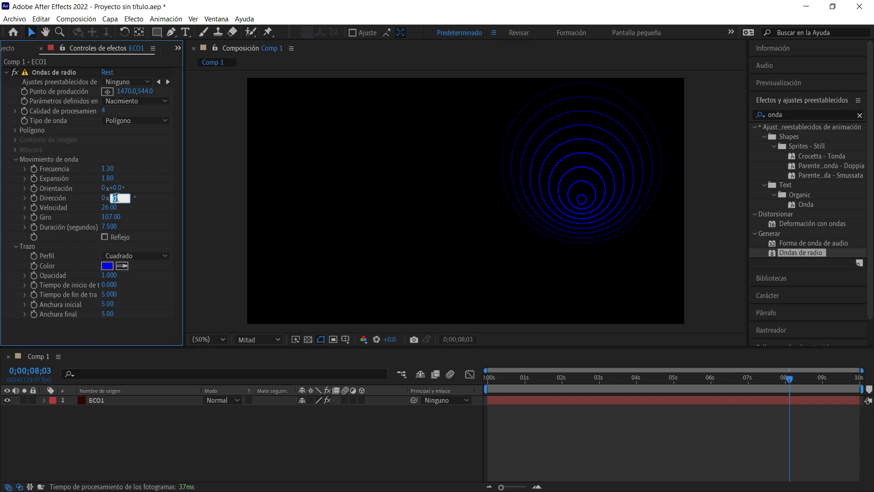
pyautogui.write('-90')
pyautogui.press('Return')
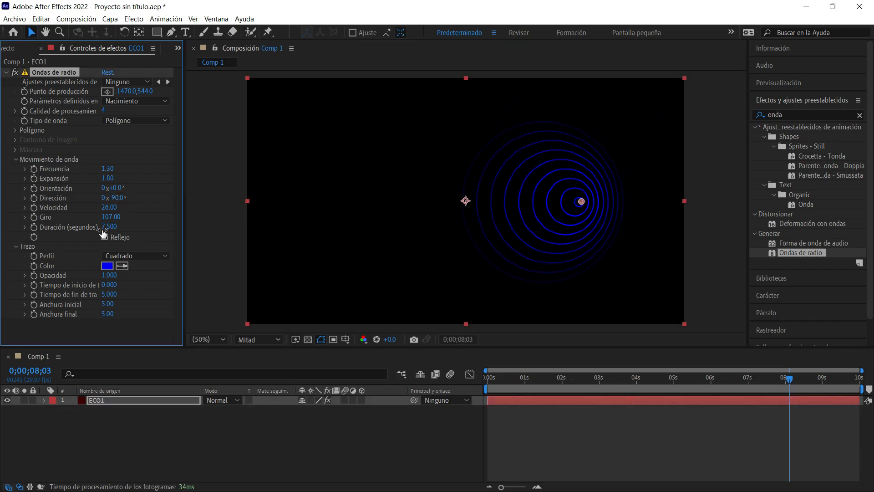
# Raise the wave's Velocidad to 193.00, move its production point to 1834, 552, and preview the animation.
pyautogui.moveTo(106, 207); pyautogui.dragTo(197, 225)
pyautogui.moveTo(581, 201); pyautogui.dragTo(664, 203)
pyautogui.moveTo(656, 378); pyautogui.dragTo(573, 370)
pyautogui.press('space')
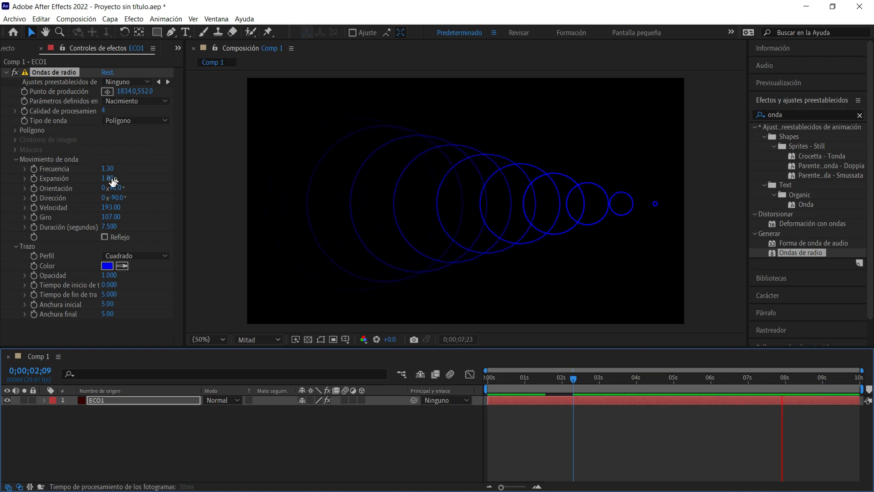
pyautogui.moveTo(111, 180); pyautogui.dragTo(136, 216)
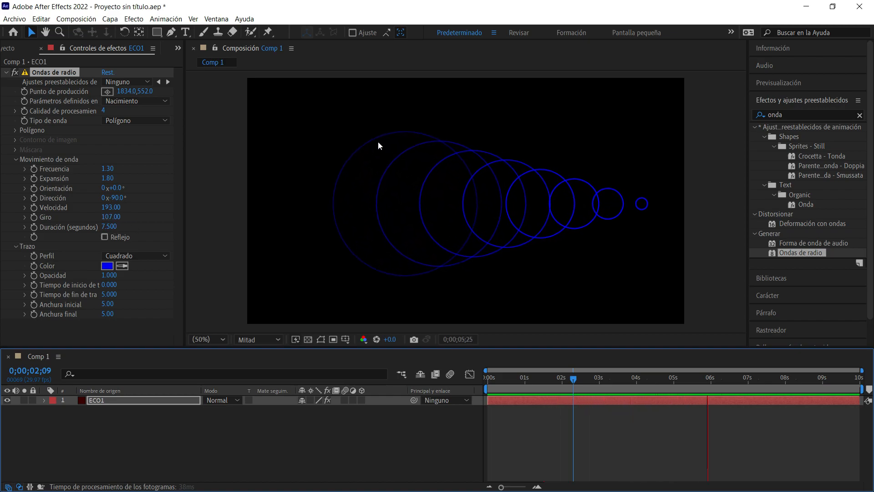
pyautogui.press('space')
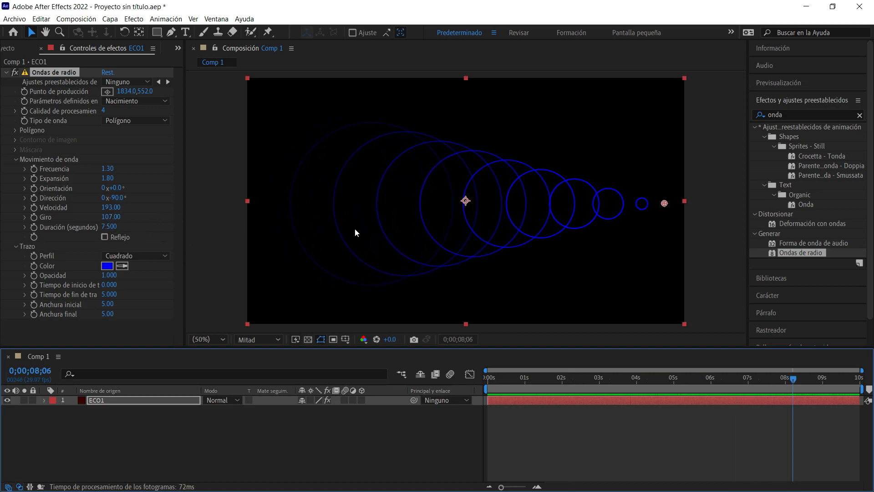
# Set the wave's Giro to 68.00 and its Velocidad to 0.
pyautogui.moveTo(103, 218); pyautogui.dragTo(57, 206)
pyautogui.click(110, 207)
pyautogui.write('0')
pyautogui.press('Return')
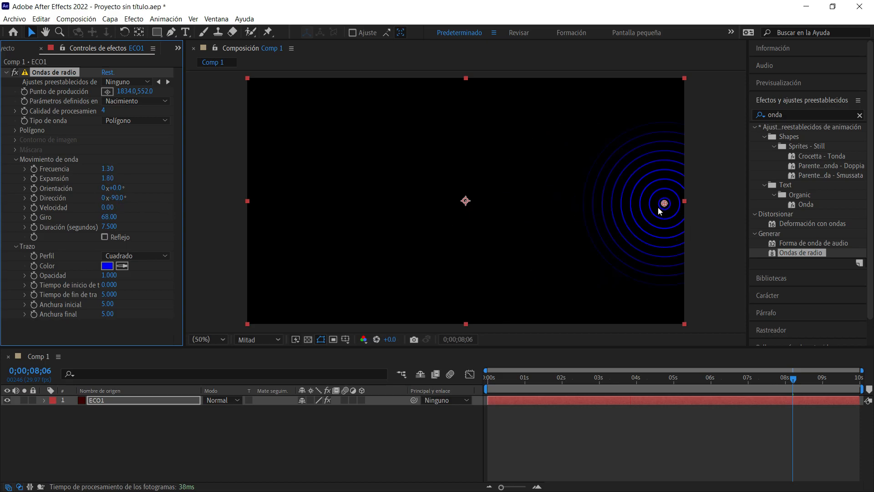
# Reset the Ondas de radio effect to its defaults and set Frecuencia to 1.70 and Duración to 3.800 seconds.
pyautogui.click(108, 72)
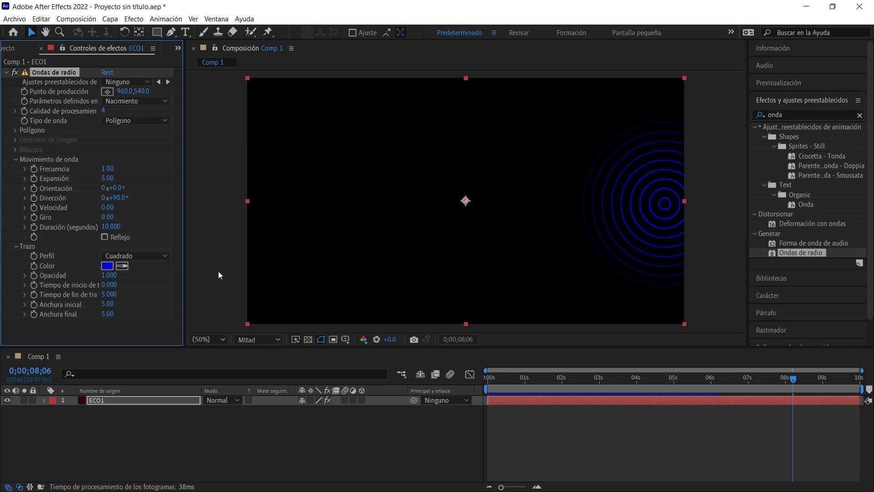
pyautogui.moveTo(545, 385); pyautogui.dragTo(605, 387)
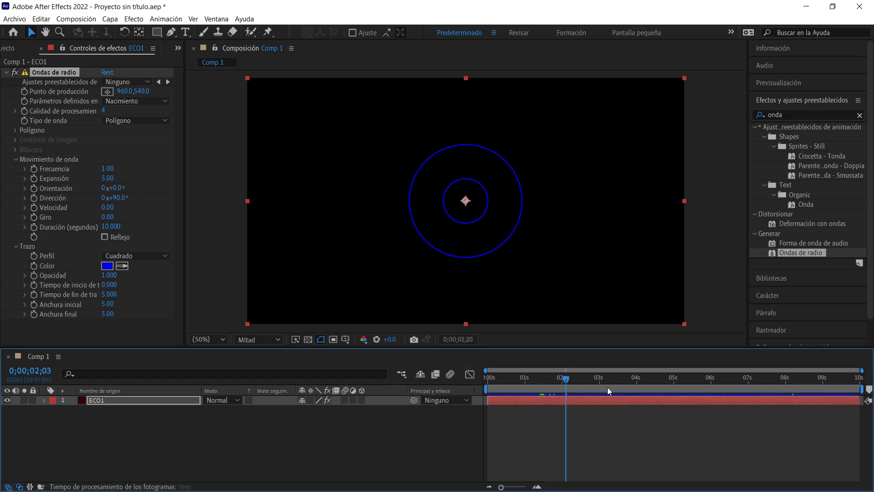
pyautogui.moveTo(108, 169); pyautogui.dragTo(109, 169)
pyautogui.moveTo(106, 226); pyautogui.dragTo(92, 229)
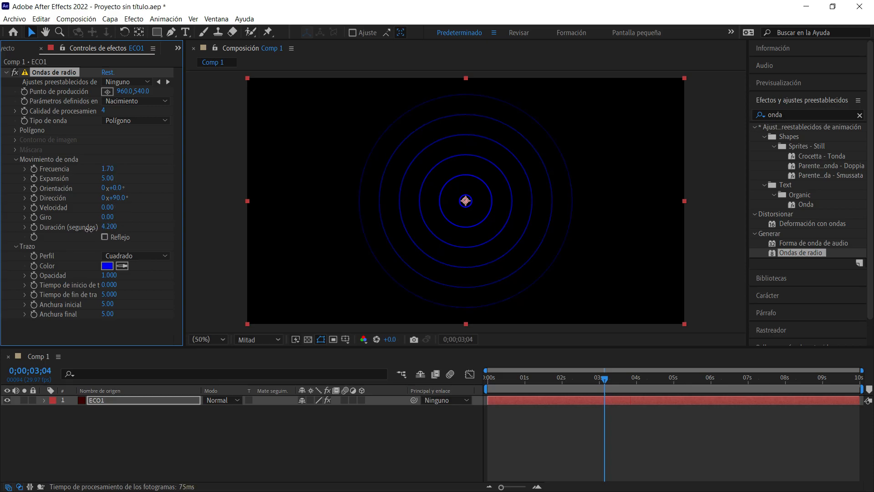
pyautogui.moveTo(91, 229); pyautogui.dragTo(86, 228)
# Set the wave's Expansión to 8.20 and Frecuencia to 2.80 with the playhead at 0;00;04;27, and preview the animation.
pyautogui.click(670, 377)
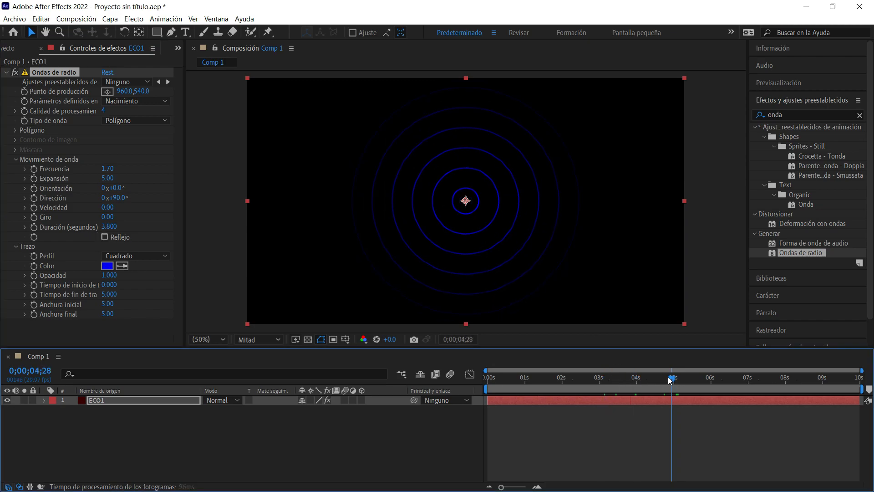
pyautogui.moveTo(106, 180)
pyautogui.mouseDown()
pyautogui.moveTo(122, 181)
pyautogui.moveTo(115, 169)
pyautogui.mouseUp()
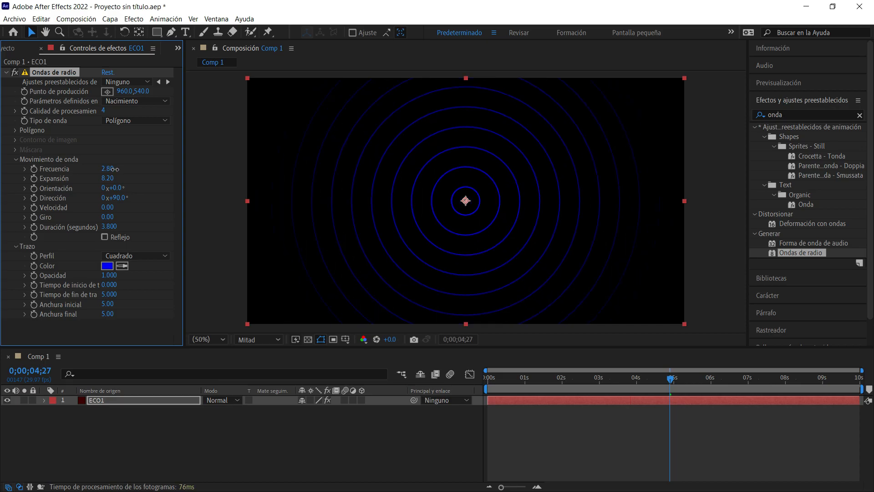
pyautogui.press('space')
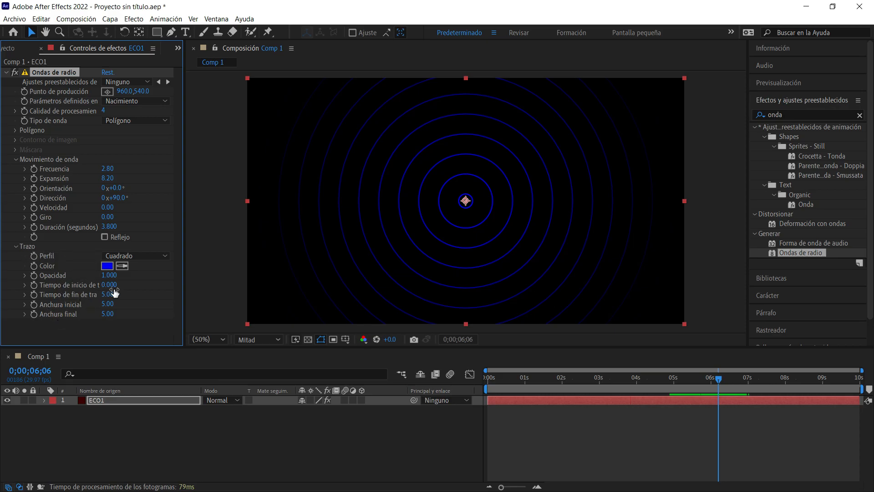
# Look over the stroke's Perfil options, then try a lower stroke Opacidad and undo it.
pyautogui.click(127, 257)
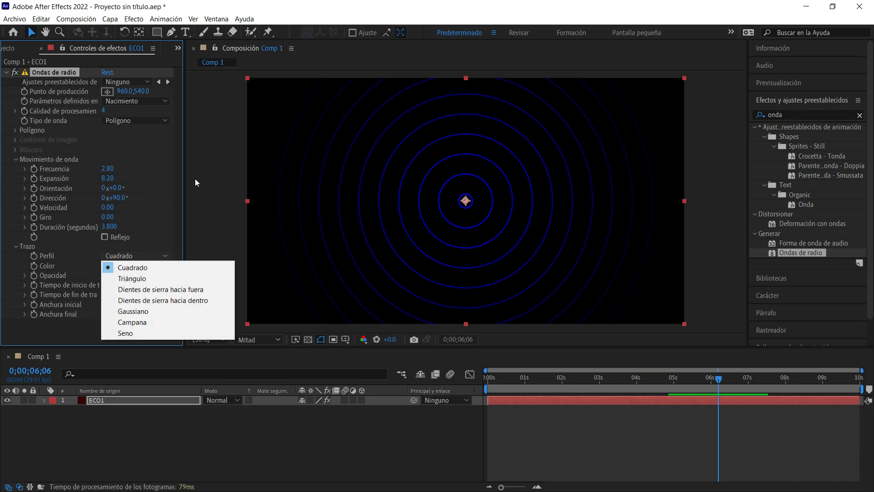
pyautogui.click(252, 175)
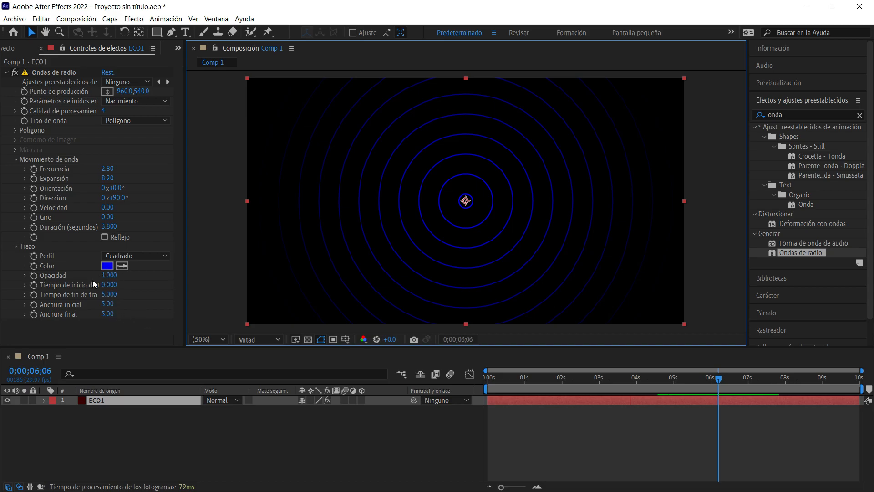
pyautogui.moveTo(108, 275); pyautogui.dragTo(86, 279)
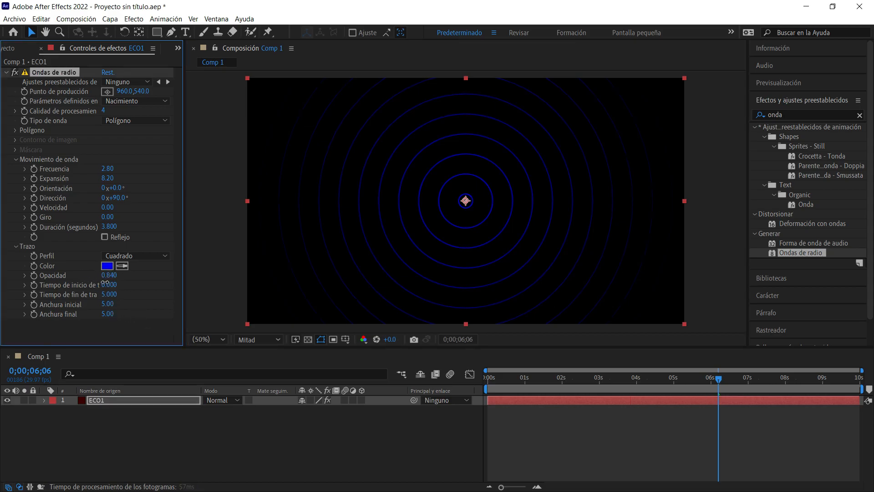
pyautogui.hotkey('ctrl', 'z')
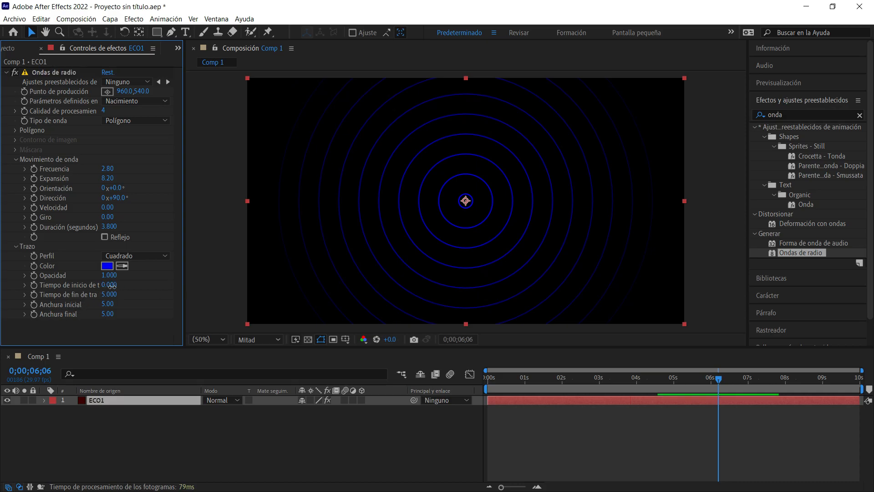
# Try a stroke start time of 4.700 and end time of 0.100, preview the animation, and undo both changes.
pyautogui.moveTo(114, 286); pyautogui.dragTo(137, 286)
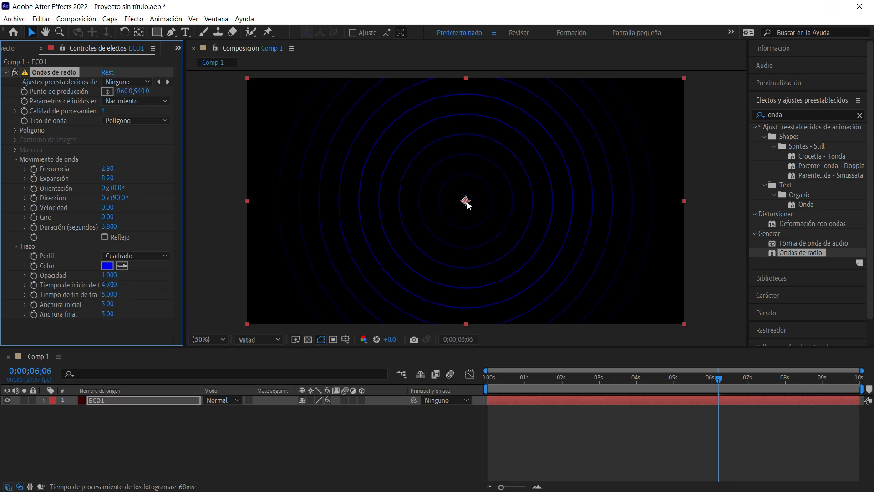
pyautogui.moveTo(718, 380); pyautogui.dragTo(639, 381)
pyautogui.moveTo(110, 294); pyautogui.dragTo(101, 296)
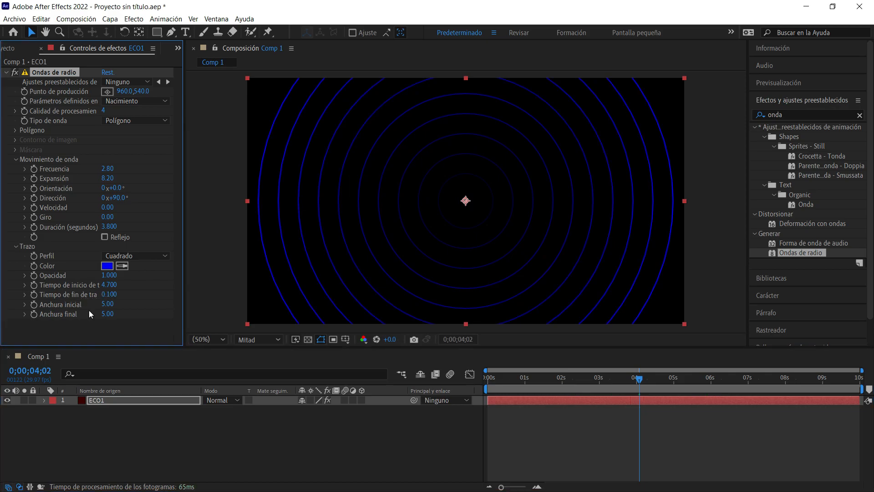
pyautogui.moveTo(646, 379); pyautogui.dragTo(550, 379)
pyautogui.press('space')
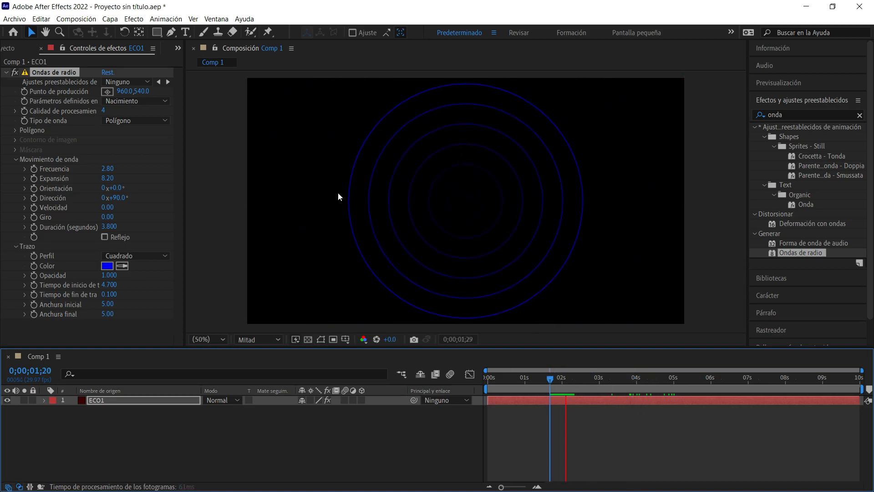
pyautogui.press('space')
pyautogui.hotkey('ctrl', 'z')
pyautogui.hotkey('ctrl', 'z')
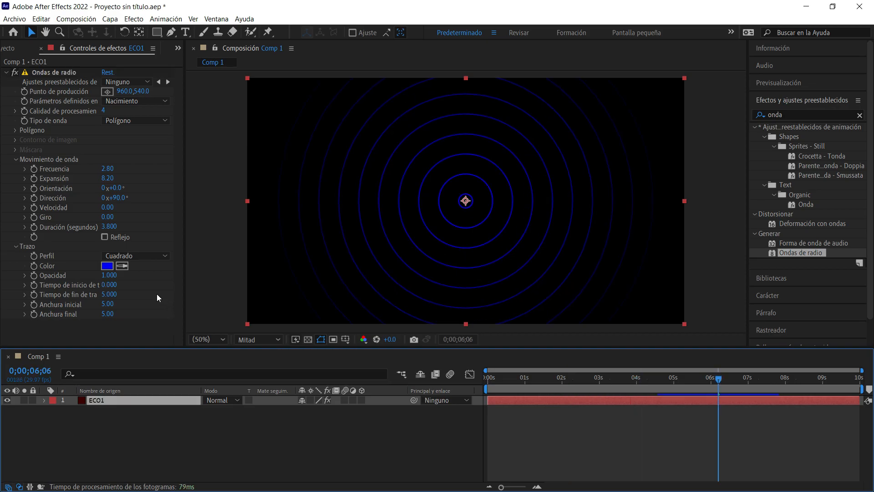
# Set the stroke's Anchura inicial to 29.60 and Anchura final to 1.10, and preview the animation.
pyautogui.moveTo(112, 302); pyautogui.dragTo(539, 344)
pyautogui.moveTo(472, 338); pyautogui.dragTo(287, 342)
pyautogui.moveTo(109, 314); pyautogui.dragTo(53, 349)
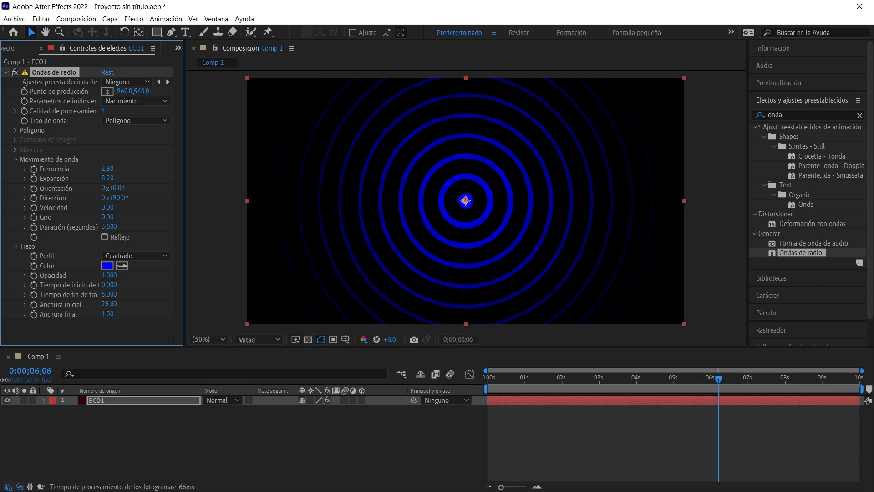
pyautogui.press('space')
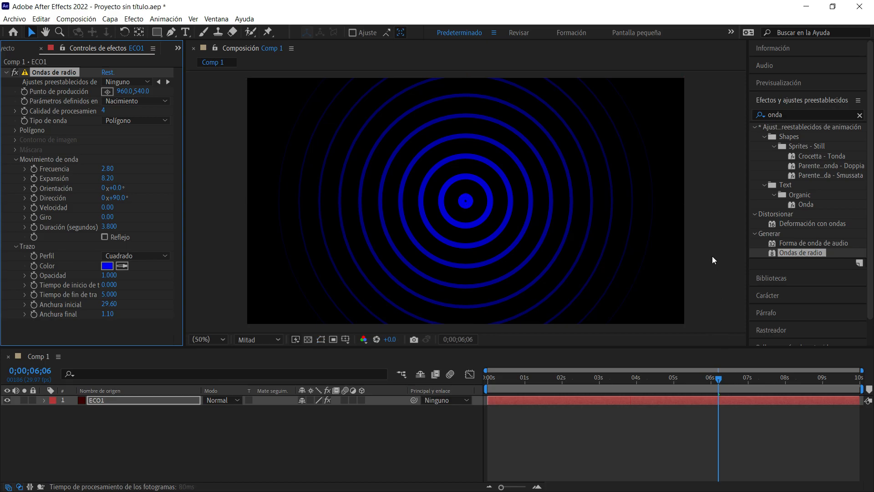
pyautogui.press('space')
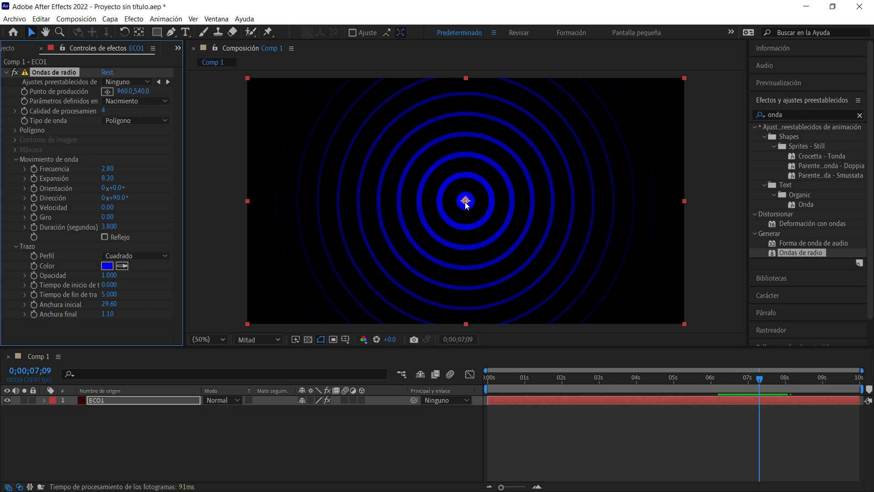
# Move the wave's production point to 1484, 540 and deselect the ECO1 layer.
pyautogui.moveTo(469, 203); pyautogui.dragTo(586, 205)
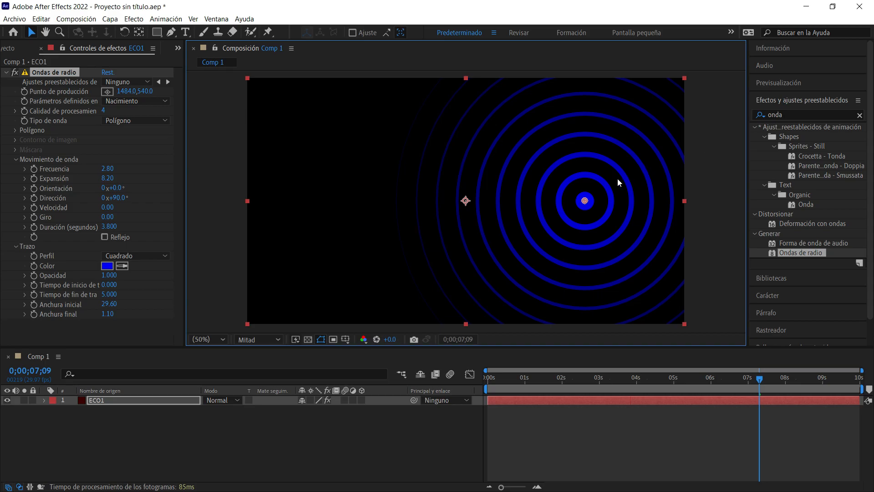
pyautogui.click(578, 172)
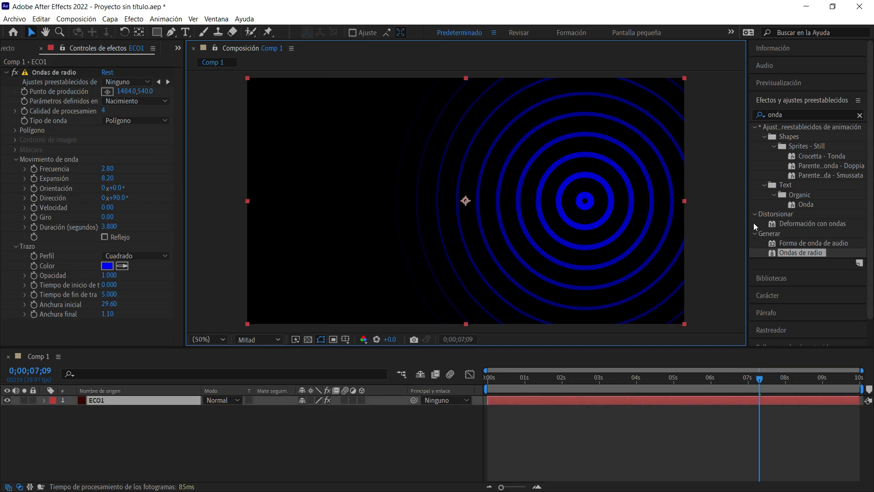
pyautogui.click(347, 132)
# Add a new adjustment layer above ECO1 in Comp 1.
pyautogui.click(109, 18)
pyautogui.moveTo(132, 31)
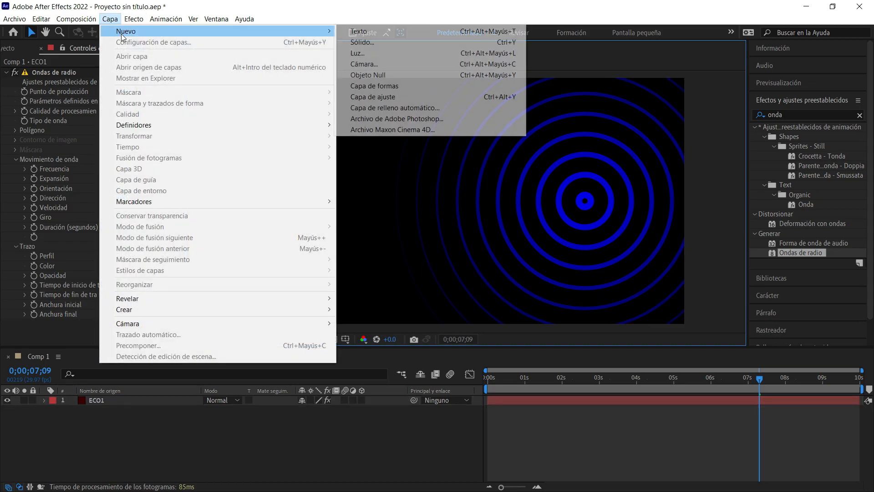
pyautogui.click(390, 97)
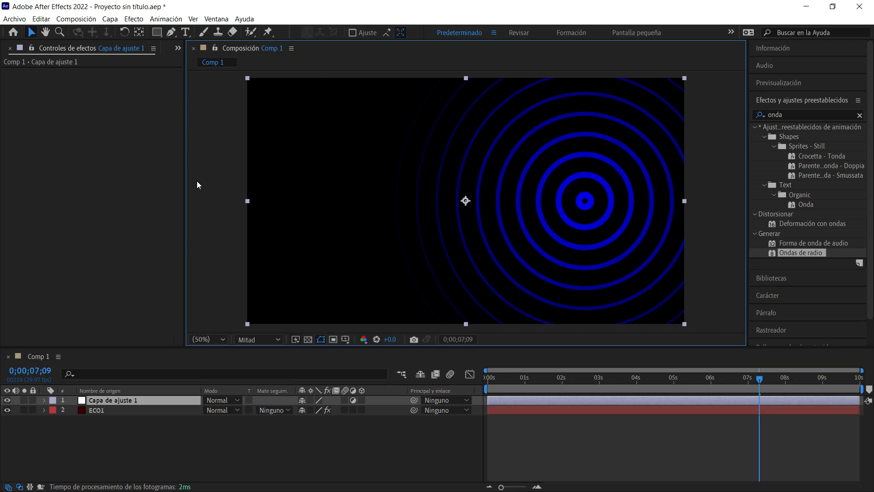
# Apply the Resplandor effect to Capa de ajuste 1, with Umbral de resplandor at 60.8% and Radio de resplandor at 83.0.
pyautogui.click(807, 117)
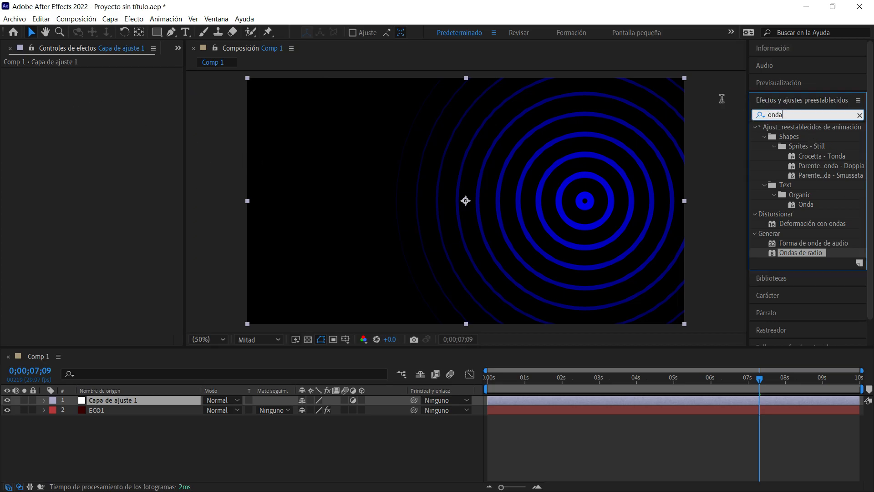
pyautogui.press('BackSpace')
pyautogui.press('BackSpace')
pyautogui.press('BackSpace')
pyautogui.press('BackSpace')
pyautogui.write('respla')
pyautogui.moveTo(814, 165); pyautogui.dragTo(101, 401)
pyautogui.moveTo(114, 110); pyautogui.dragTo(156, 119)
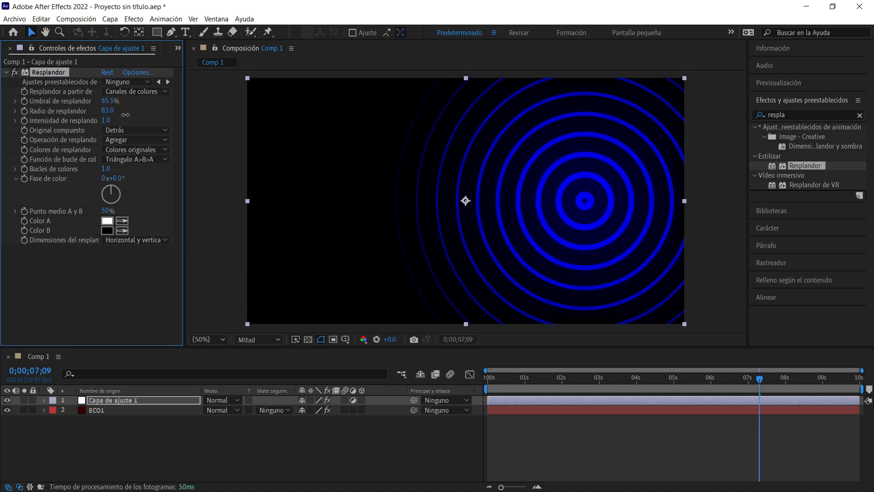
pyautogui.moveTo(121, 116); pyautogui.dragTo(128, 116)
# Set the Anchura inicial of ECO1's wave stroke to 15.50 and reselect Capa de ajuste 1.
pyautogui.click(158, 411)
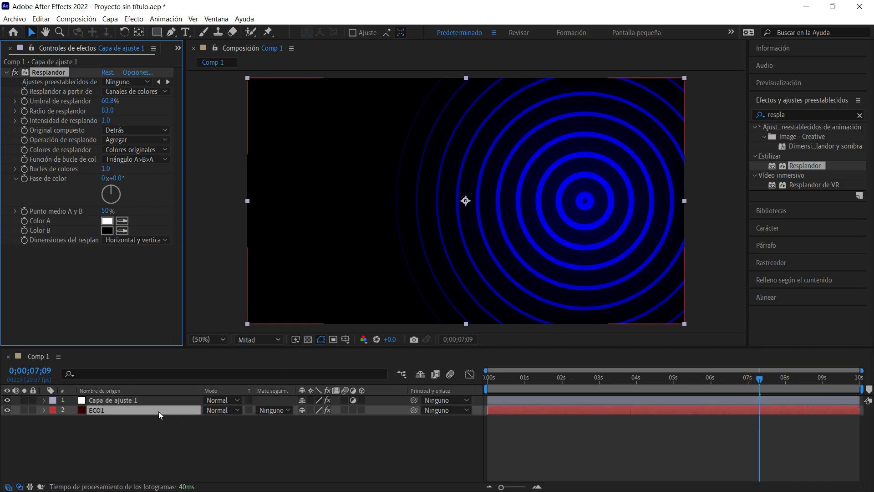
pyautogui.moveTo(106, 309); pyautogui.dragTo(101, 308)
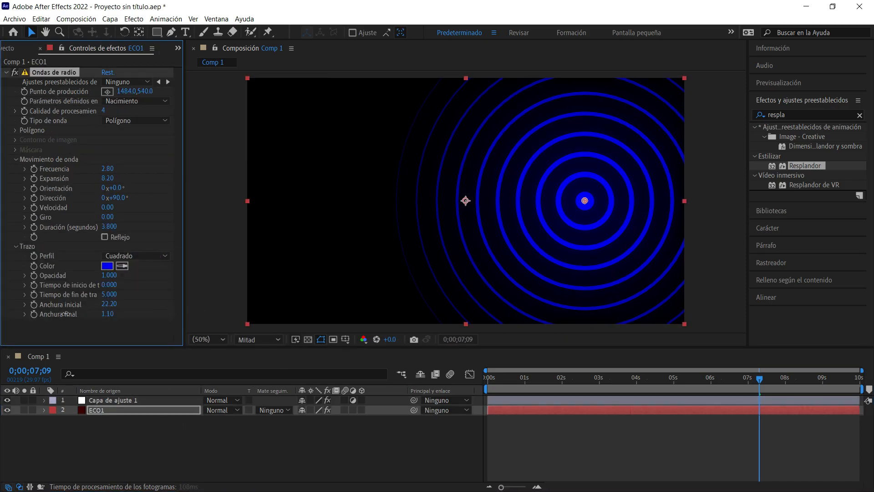
pyautogui.moveTo(27, 313); pyautogui.dragTo(34, 314)
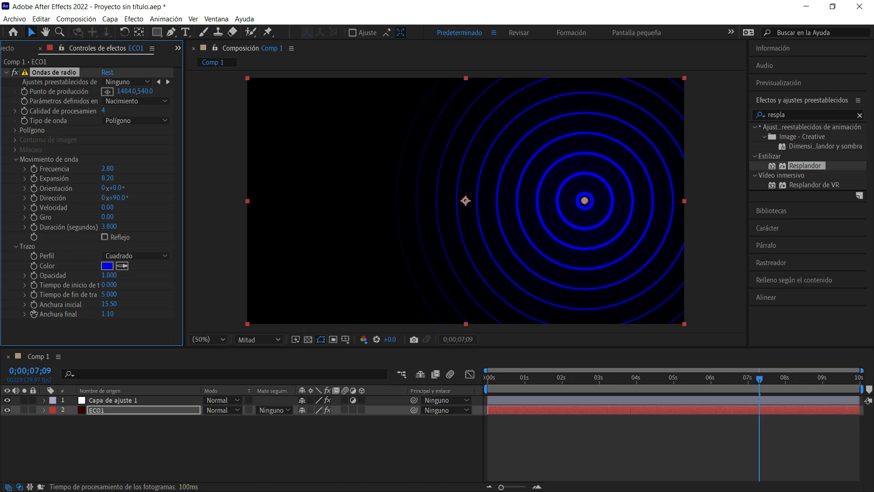
pyautogui.click(113, 400)
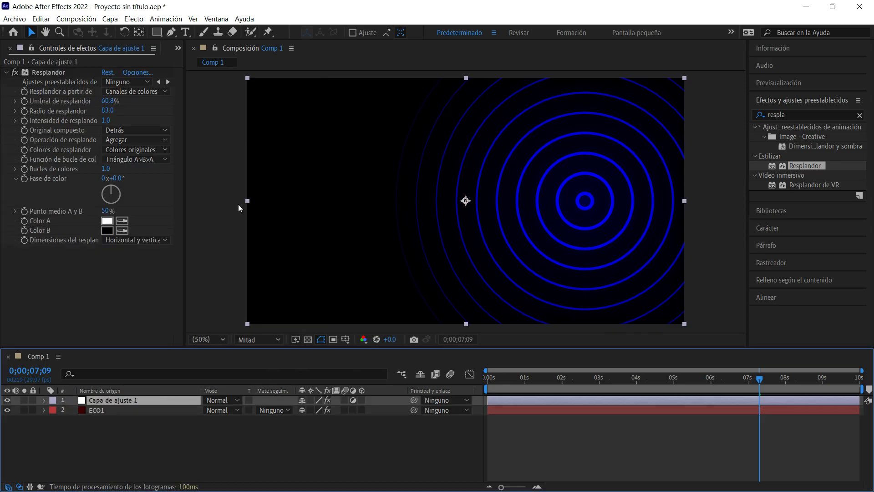
pyautogui.hotkey('ctrl', 'space')
pyautogui.write('ruid')
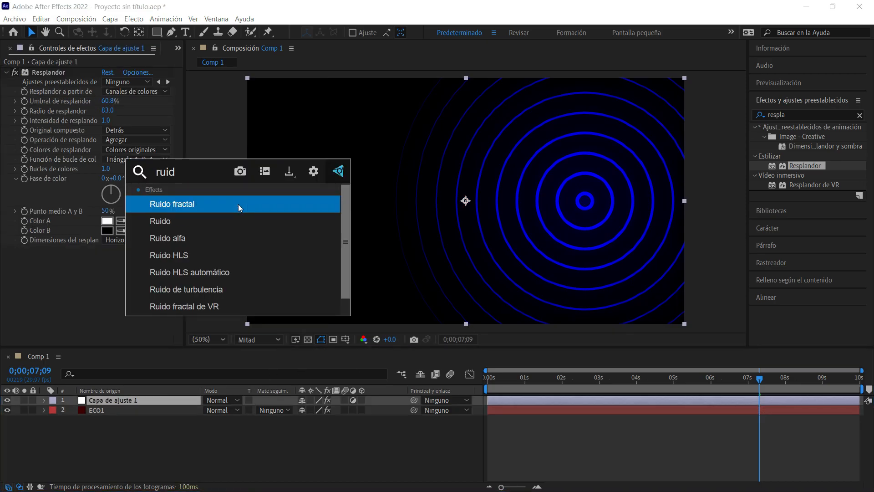
pyautogui.press('Down')
pyautogui.press('Down')
pyautogui.press('Down')
pyautogui.press('Up')
pyautogui.press('Up')
pyautogui.press('Up')
pyautogui.press('BackSpace')
pyautogui.press('BackSpace')
pyautogui.press('BackSpace')
pyautogui.press('BackSpace')
# Search the effects for "ruido" and apply the Ruido effect to Capa de ajuste 1.
pyautogui.moveTo(832, 117); pyautogui.dragTo(738, 118)
pyautogui.press('BackSpace')
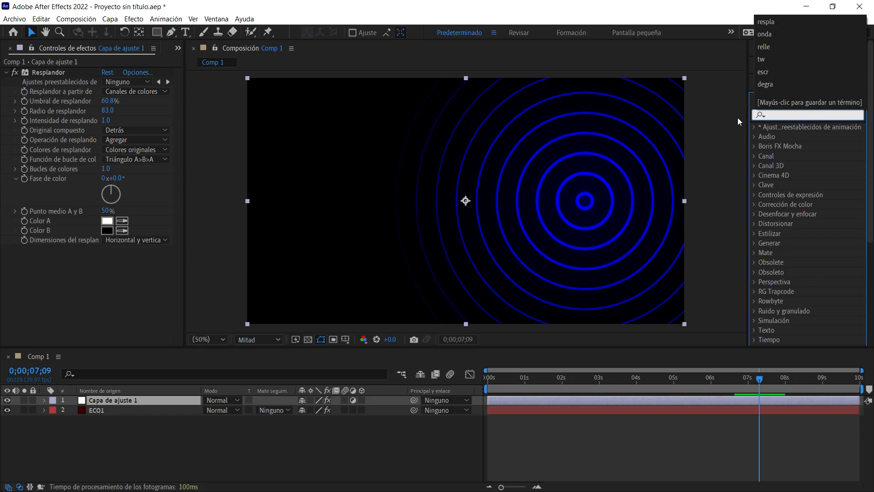
pyautogui.press('Escape')
pyautogui.write('ruido')
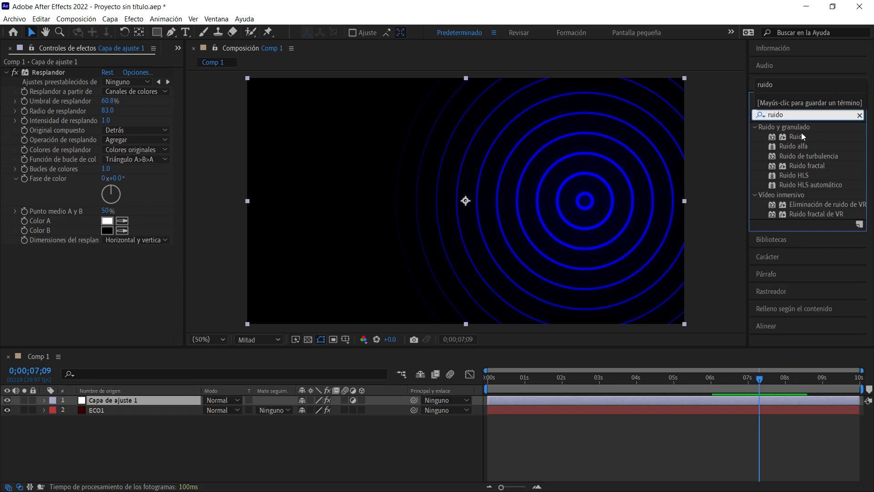
pyautogui.moveTo(801, 136); pyautogui.dragTo(454, 220)
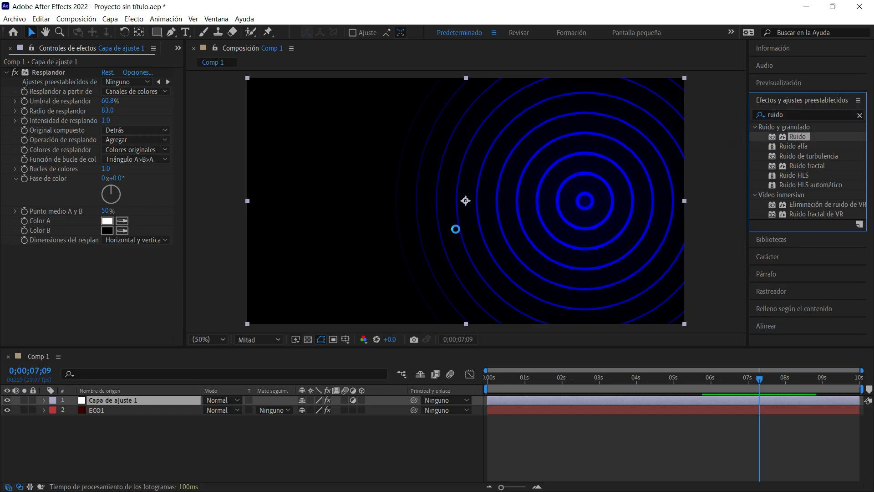
# Set Nivel de ruido to 72.0% on Capa de ajuste 1 and preview the animation.
pyautogui.moveTo(107, 269); pyautogui.dragTo(170, 278)
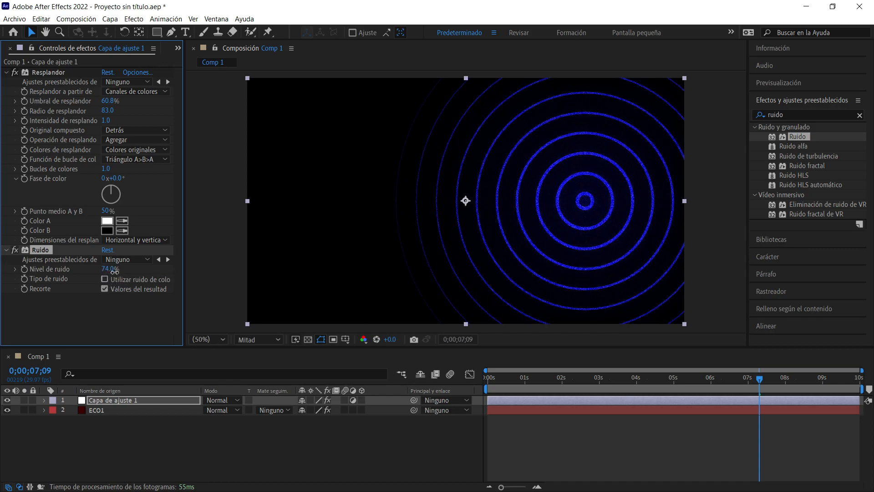
pyautogui.moveTo(123, 279); pyautogui.dragTo(121, 280)
pyautogui.press('space')
pyautogui.press('space')
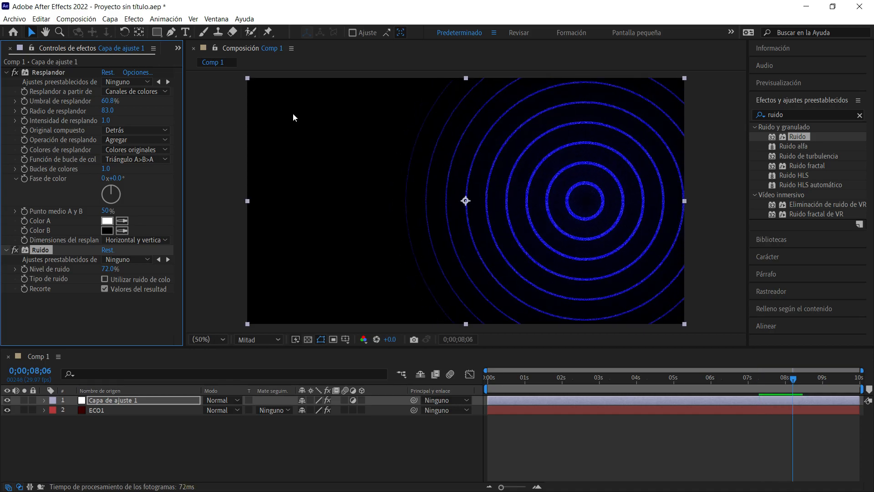
# Set the Frecuencia of ECO1's Ondas de radio effect to 1.60 and preview the animation.
pyautogui.click(131, 408)
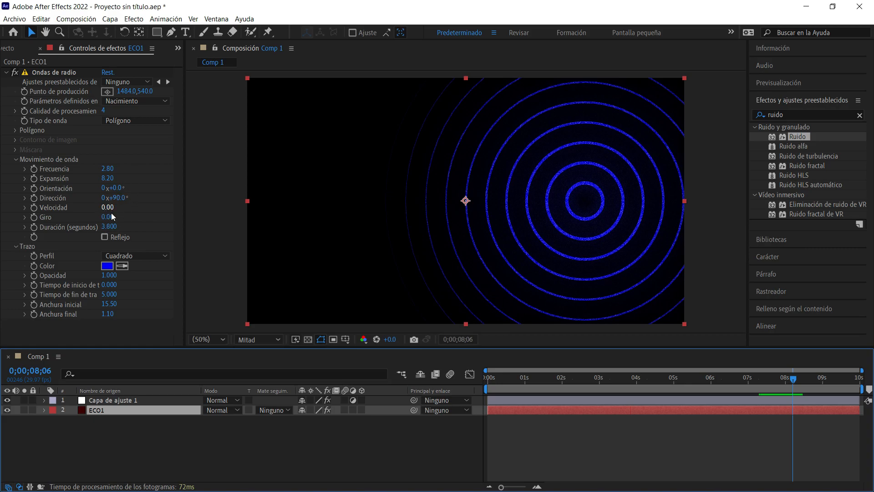
pyautogui.moveTo(107, 168); pyautogui.dragTo(105, 174)
pyautogui.press('space')
pyautogui.press('space')
# Add a second adjustment layer above Capa de ajuste 1 in Comp 1.
pyautogui.click(160, 402)
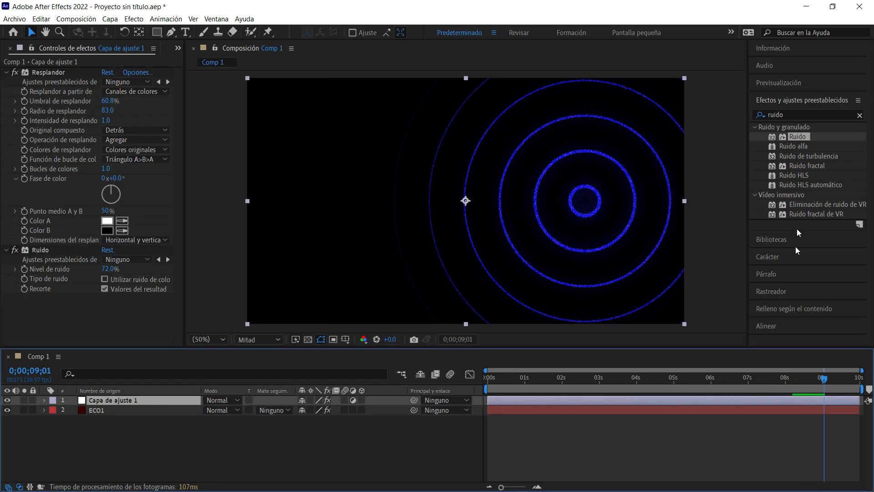
pyautogui.click(707, 216)
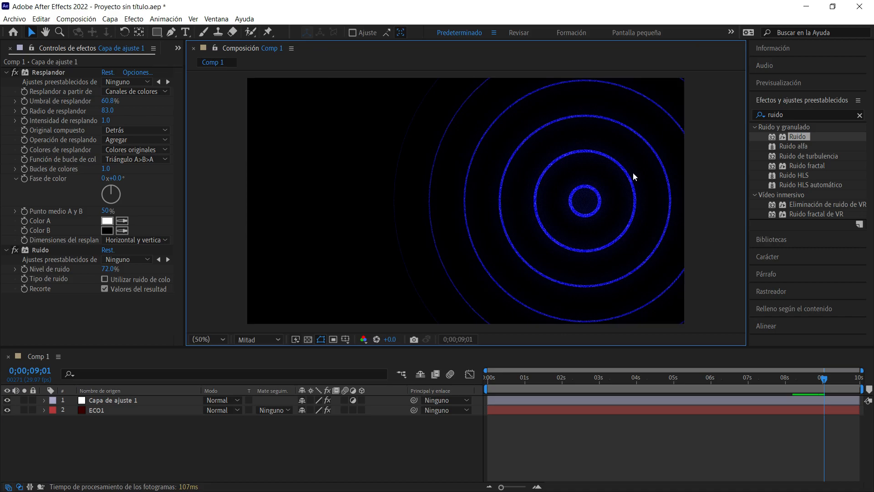
pyautogui.click(109, 400)
pyautogui.click(741, 177)
pyautogui.click(110, 18)
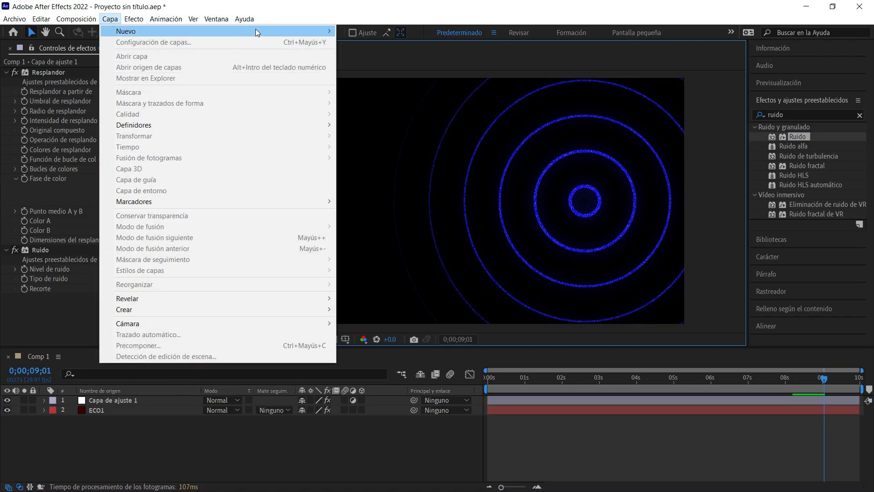
pyautogui.moveTo(256, 30)
pyautogui.click(373, 96)
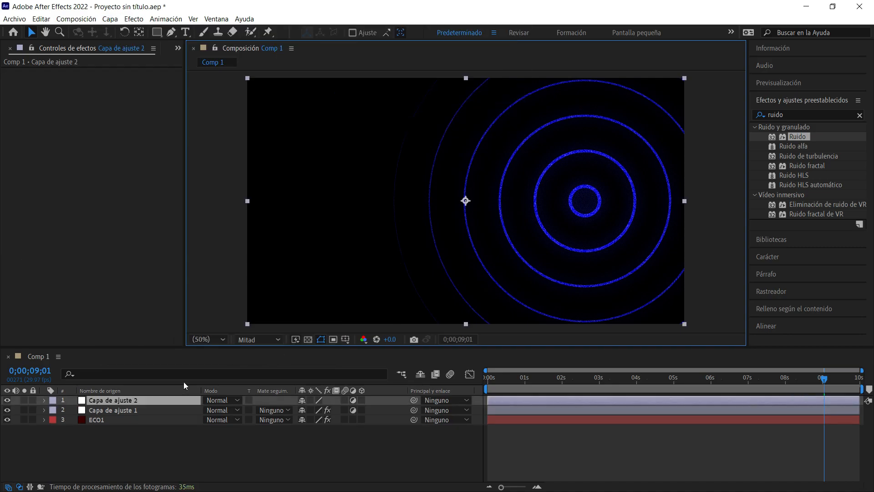
# Apply the Desenfoque gaussiano effect to Capa de ajuste 2 and set Desenfoque to 29.9.
pyautogui.click(811, 114)
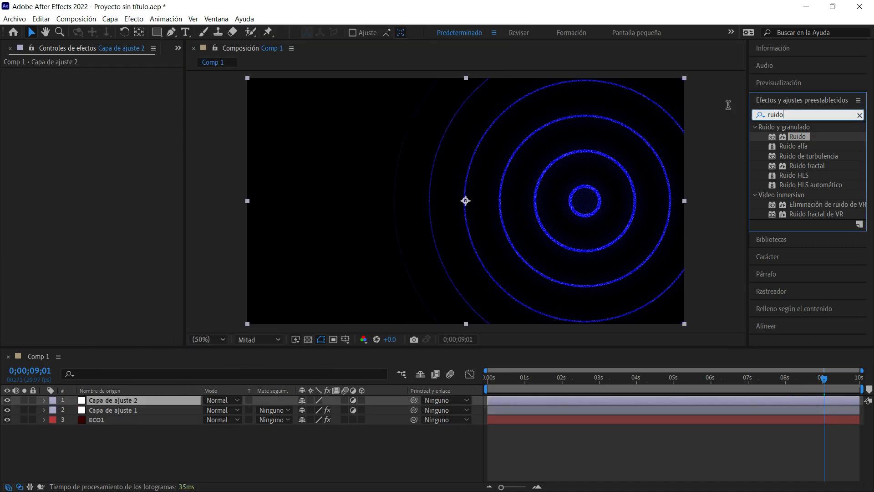
pyautogui.write('gau')
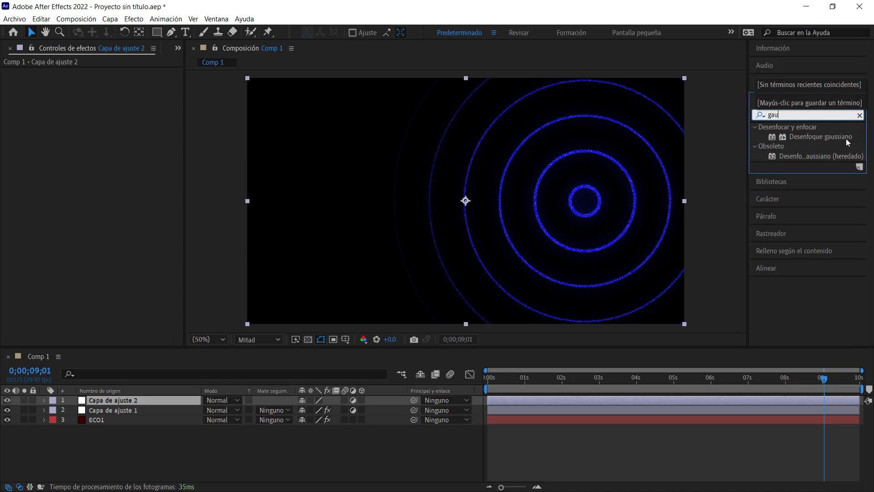
pyautogui.moveTo(847, 142); pyautogui.dragTo(117, 403)
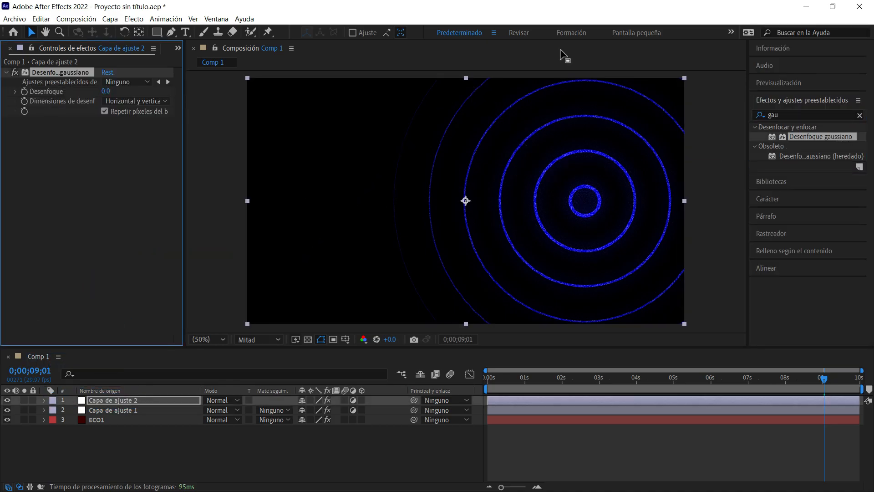
pyautogui.moveTo(106, 91); pyautogui.dragTo(332, 146)
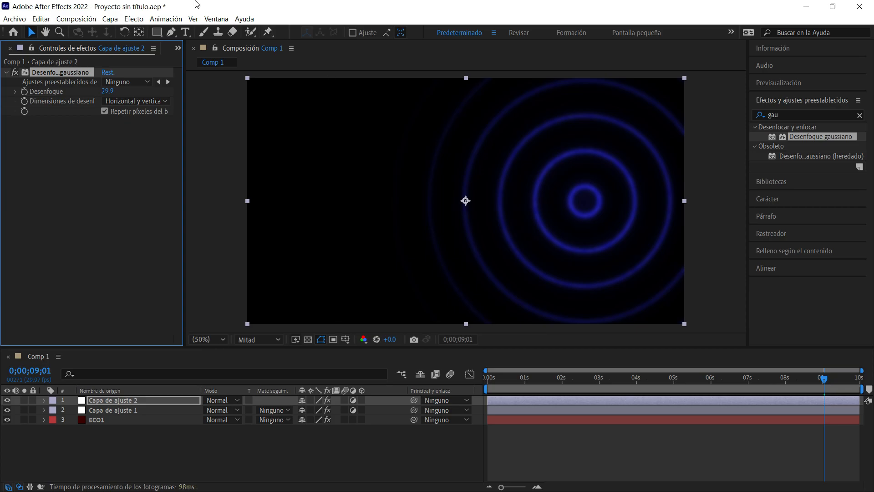
# Draw two rectangular masks on Capa de ajuste 2, one across the top edge of the frame and one across the bottom.
pyautogui.click(156, 31)
pyautogui.moveTo(228, 74)
pyautogui.mouseDown()
pyautogui.moveTo(681, 144)
pyautogui.moveTo(698, 122)
pyautogui.mouseUp()
pyautogui.moveTo(228, 278); pyautogui.dragTo(696, 334)
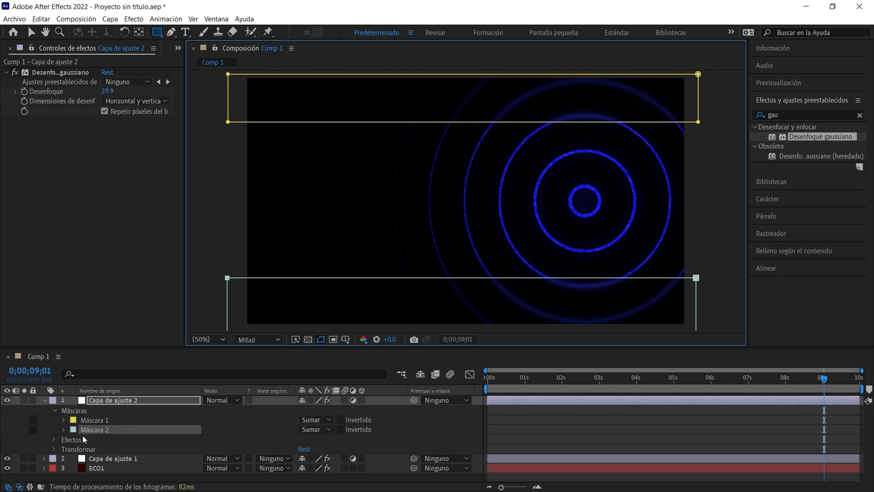
# Set Calado de máscara to 186 pixels for both masks on Capa de ajuste 2 and return to the Selection tool.
pyautogui.click(63, 420)
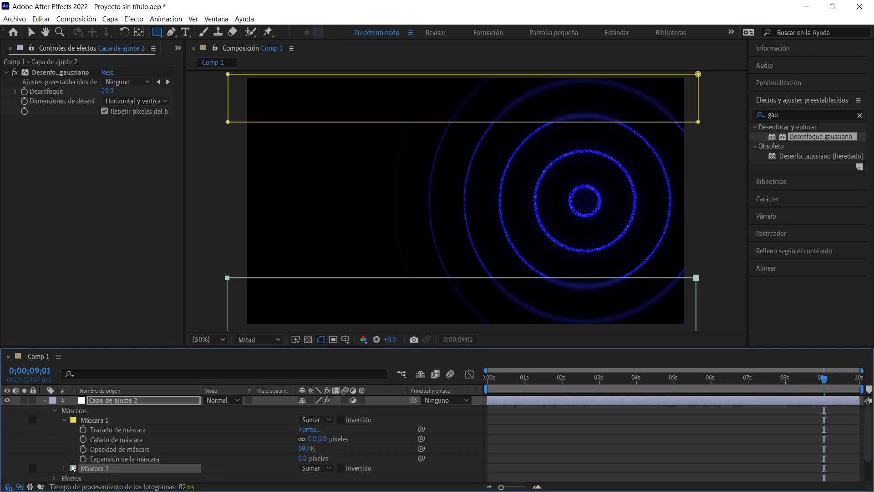
pyautogui.click(64, 469)
pyautogui.scroll(-2, 67, 474)
pyautogui.moveTo(314, 457); pyautogui.dragTo(416, 458)
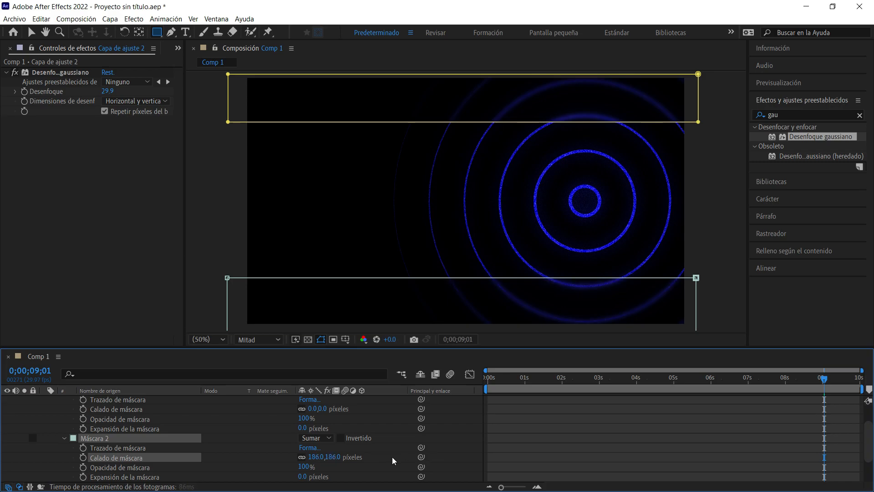
pyautogui.click(312, 409)
pyautogui.write('186')
pyautogui.press('Return')
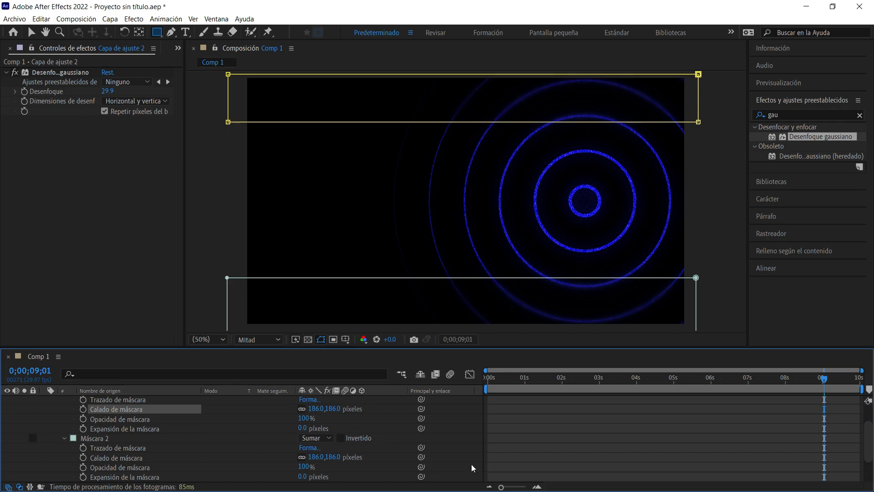
pyautogui.press('v')
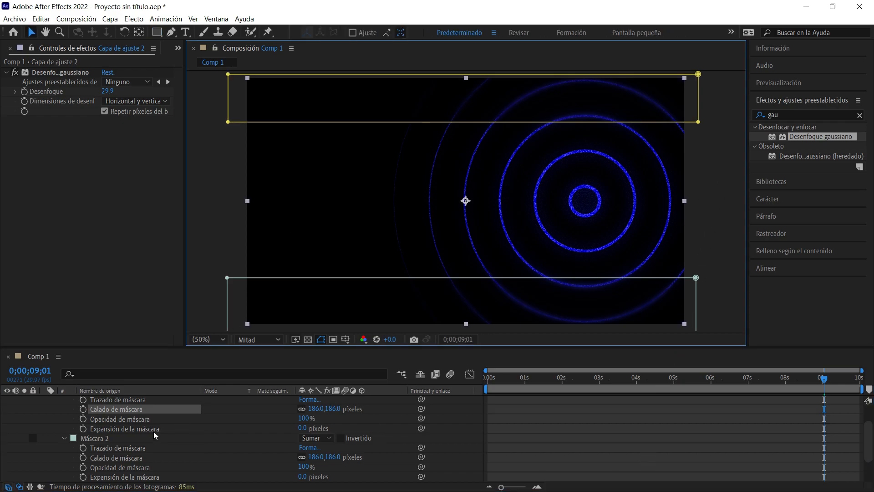
# Collapse the properties of Capa de ajuste 2 and move Capa de ajuste 1 above it in the layer stack.
pyautogui.scroll(-2, 67, 430)
pyautogui.scroll(3, 67, 430)
pyautogui.click(45, 400)
pyautogui.moveTo(114, 411); pyautogui.dragTo(130, 399)
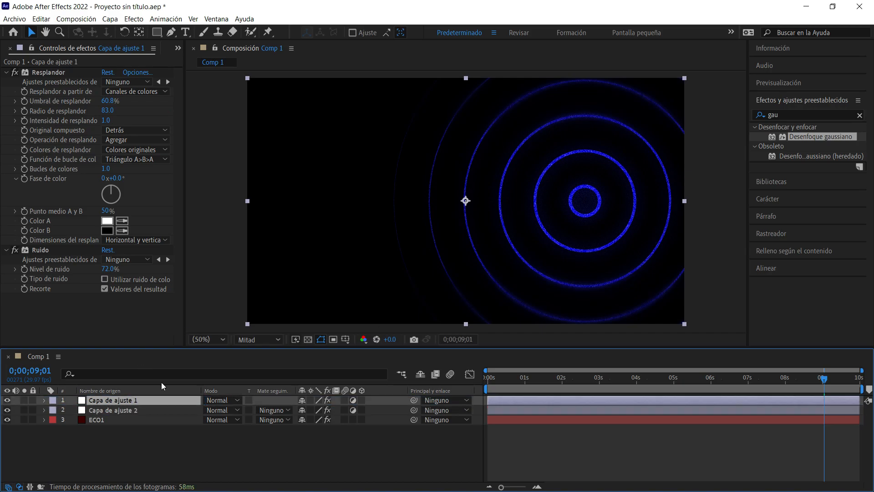
# Duplicate the Resplandor effect on Capa de ajuste 1 and set the copy's Umbral to 74.5%, Radio to 38.0 and Intensidad to 1.4.
pyautogui.click(49, 70)
pyautogui.hotkey('ctrl', 'd')
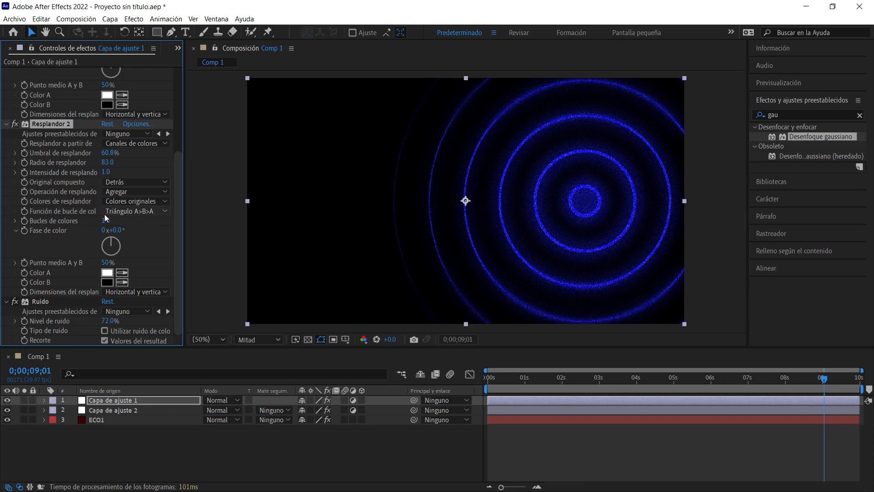
pyautogui.click(107, 162)
pyautogui.write('1')
pyautogui.press('Return')
pyautogui.moveTo(105, 162)
pyautogui.mouseDown()
pyautogui.moveTo(110, 156)
pyautogui.moveTo(108, 170)
pyautogui.mouseUp()
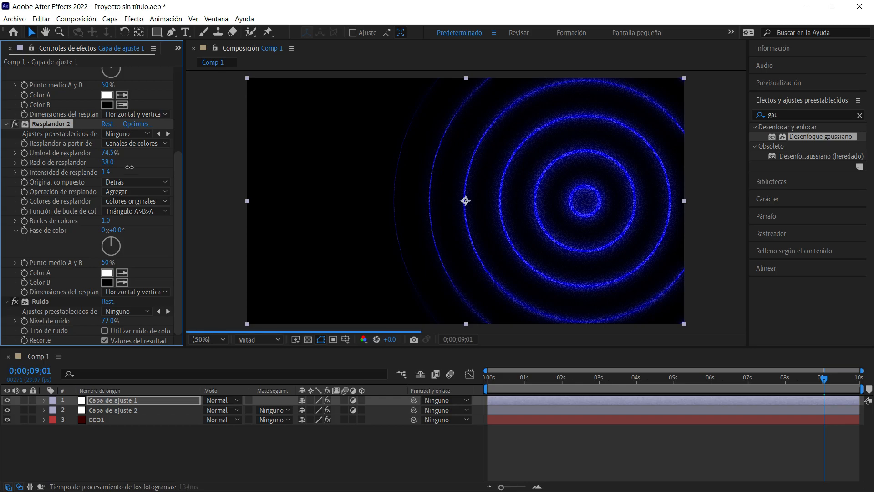
# Preview the animation from the start, inspect the glowing ring at 200%, and continue the preview at 50% magnification.
pyautogui.click(679, 328)
pyautogui.moveTo(664, 372); pyautogui.dragTo(487, 376)
pyautogui.press('space')
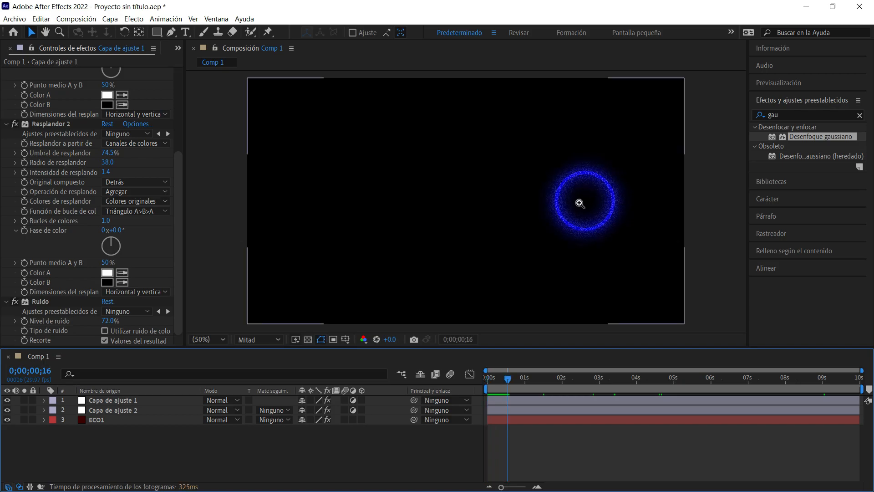
pyautogui.click(579, 202)
pyautogui.click(449, 199)
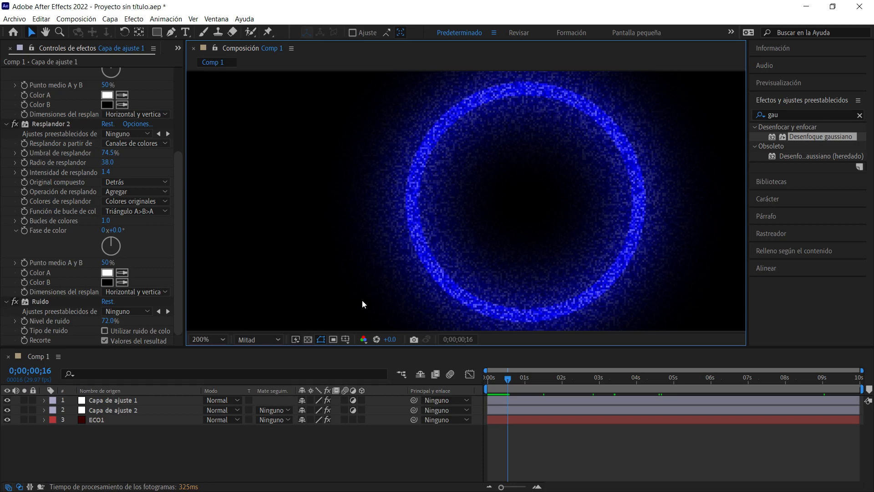
pyautogui.click(193, 338)
pyautogui.click(229, 146)
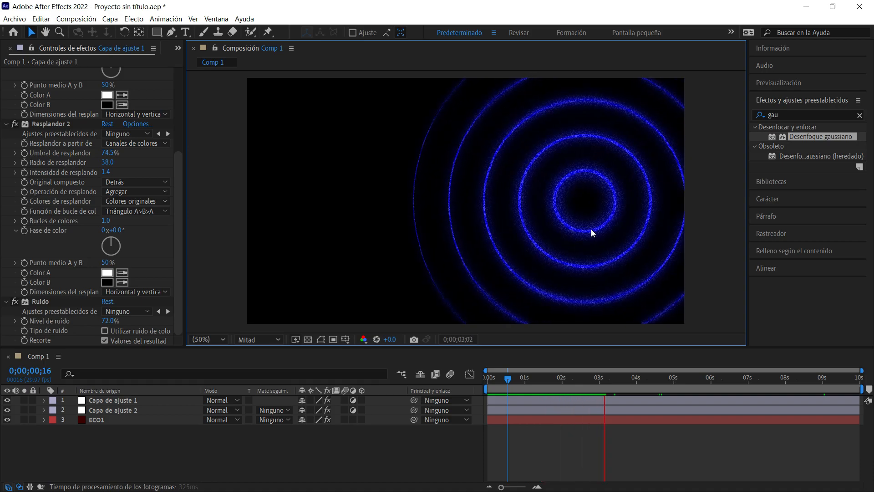
pyautogui.click(317, 313)
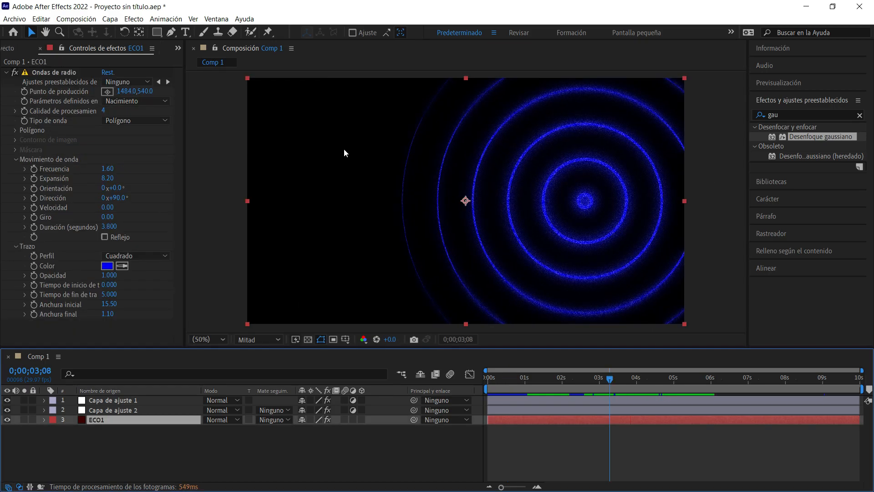
# Change the stroke color of ECO1's radio waves to white (FFFFFF).
pyautogui.click(107, 265)
pyautogui.click(207, 301)
pyautogui.moveTo(207, 312); pyautogui.dragTo(208, 287)
pyautogui.click(78, 273)
pyautogui.moveTo(78, 273); pyautogui.dragTo(50, 200)
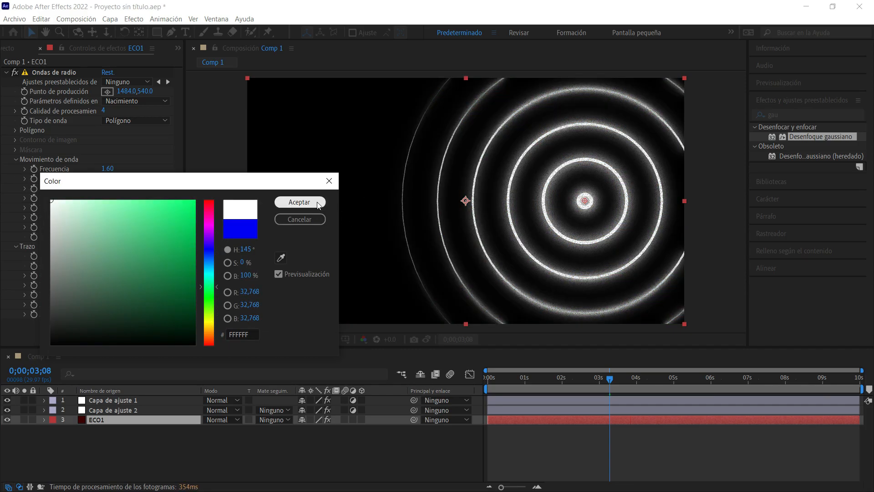
pyautogui.click(322, 205)
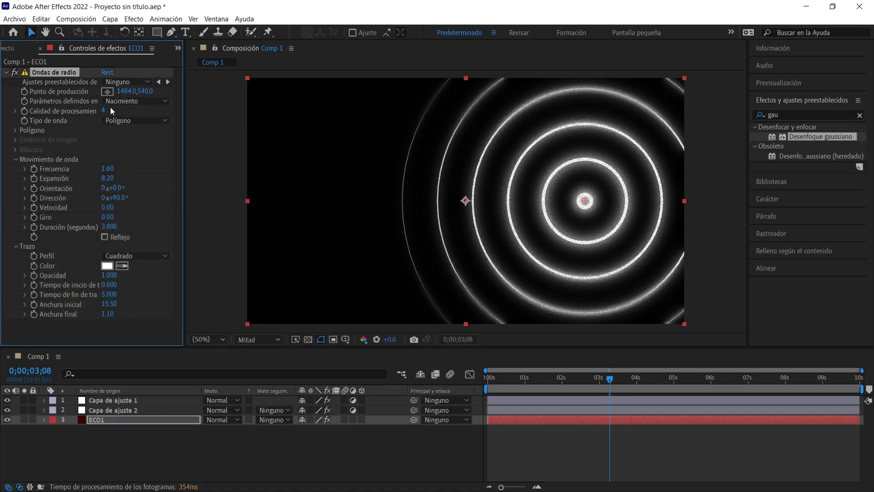
# Give ECO1's radio waves a polygon with 4 Lados and set their Orientación to 45°.
pyautogui.click(13, 131)
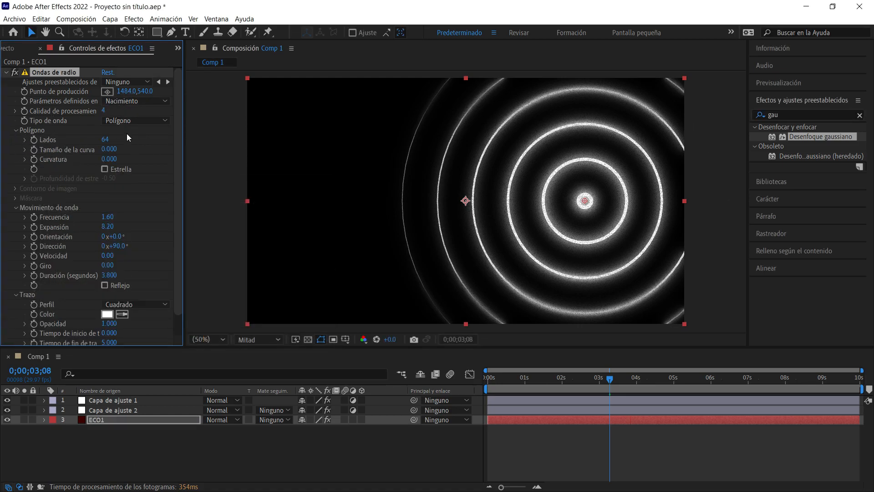
pyautogui.write('4')
pyautogui.press('Return')
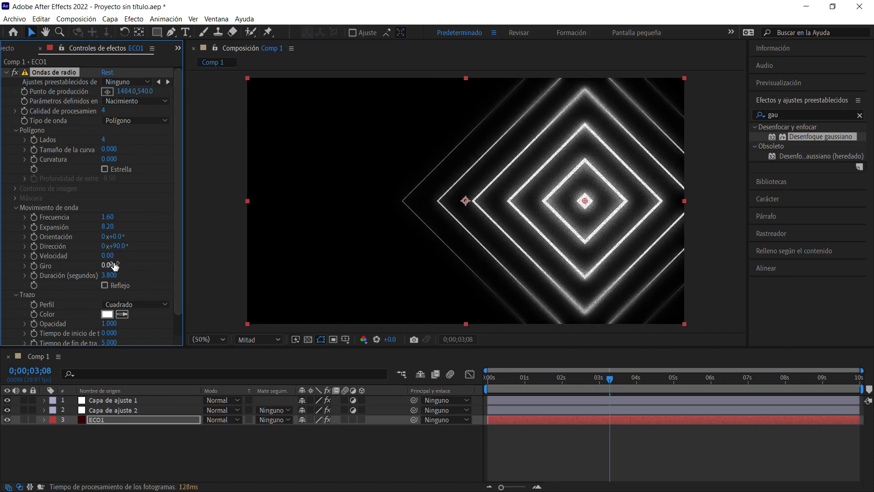
pyautogui.moveTo(116, 236)
pyautogui.mouseDown()
pyautogui.moveTo(145, 236)
pyautogui.moveTo(121, 236)
pyautogui.mouseUp()
pyautogui.click(122, 237)
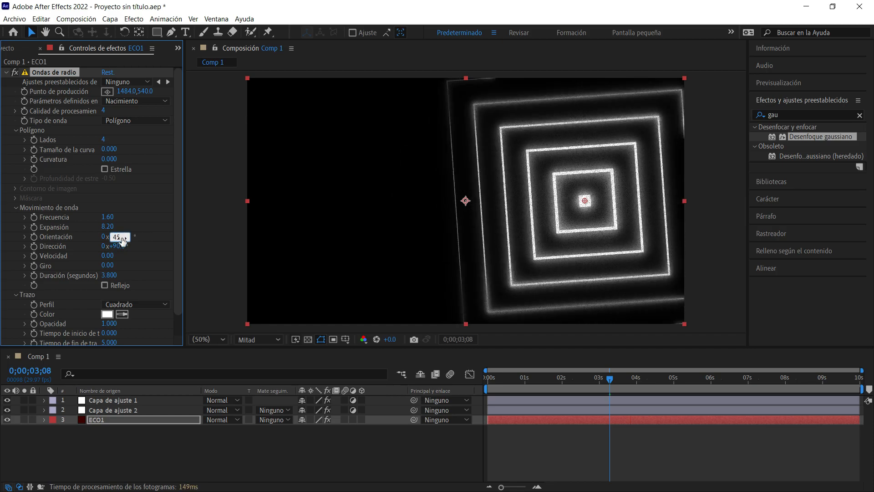
pyautogui.write('45')
pyautogui.press('Return')
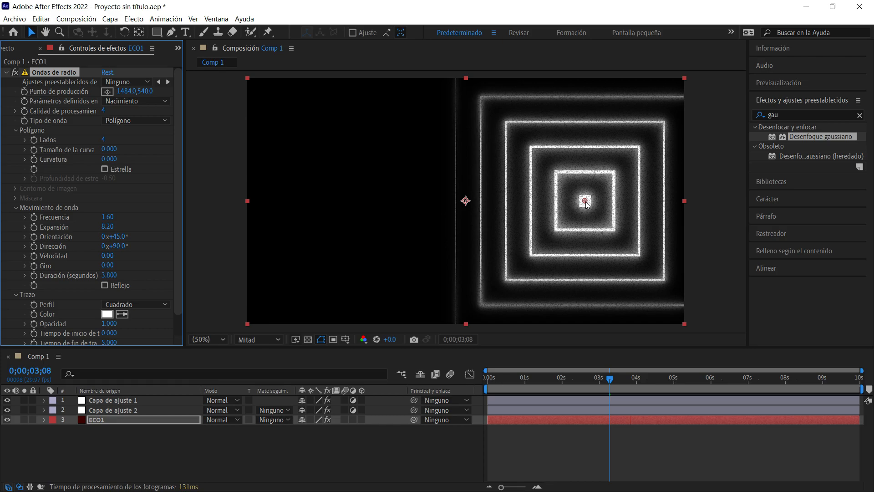
# Centre the waves' production point at 960.0,540.0 and round the polygon with Tamaño de la curva 0.990 and Curvatura 1.000.
pyautogui.moveTo(585, 203); pyautogui.dragTo(558, 204)
pyautogui.moveTo(474, 203); pyautogui.dragTo(466, 204)
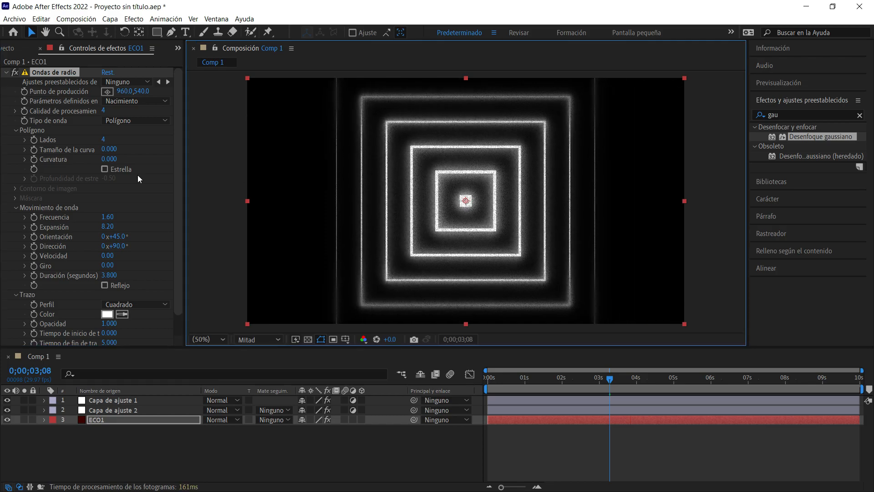
pyautogui.click(112, 165)
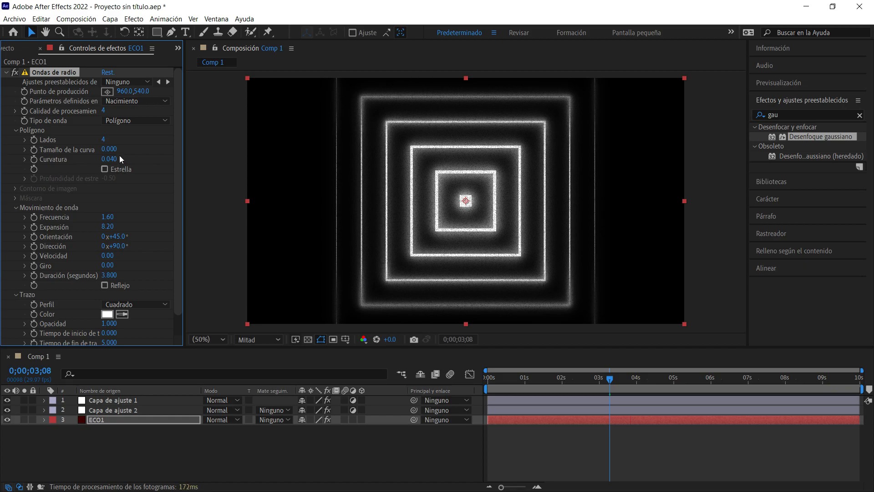
pyautogui.moveTo(132, 150); pyautogui.dragTo(205, 165)
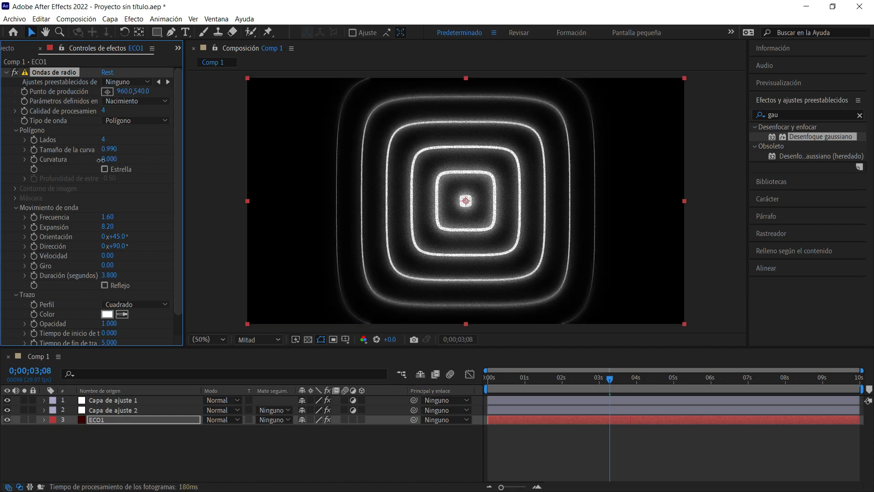
pyautogui.moveTo(104, 163); pyautogui.dragTo(328, 215)
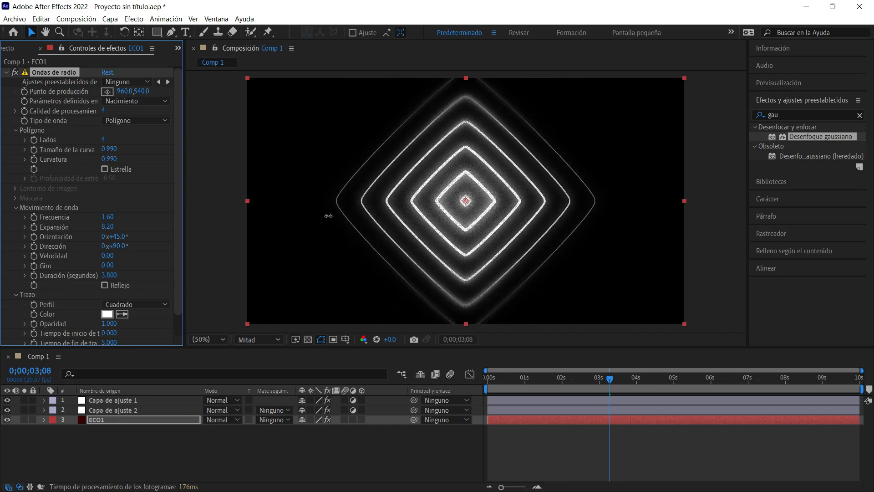
# Preview the rounded diamond waves and check the frames at 0;00;04;05 and 0;00;04;19 with no layer selected.
pyautogui.press('space')
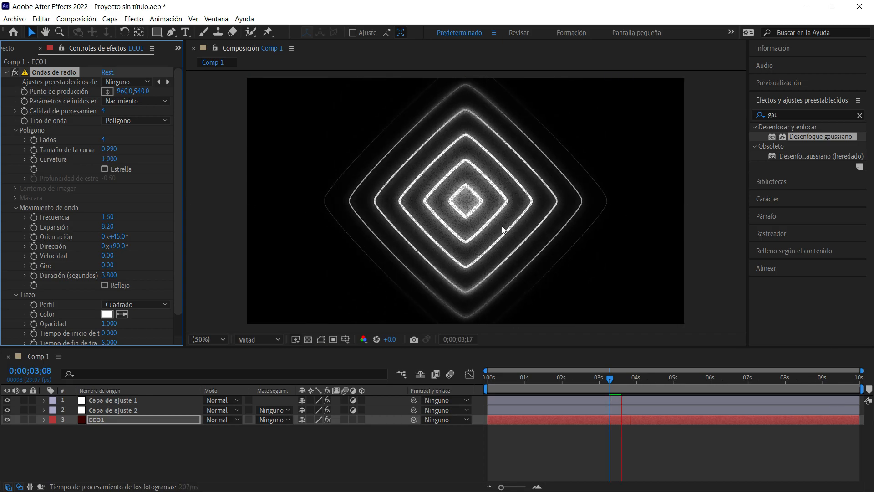
pyautogui.press('space')
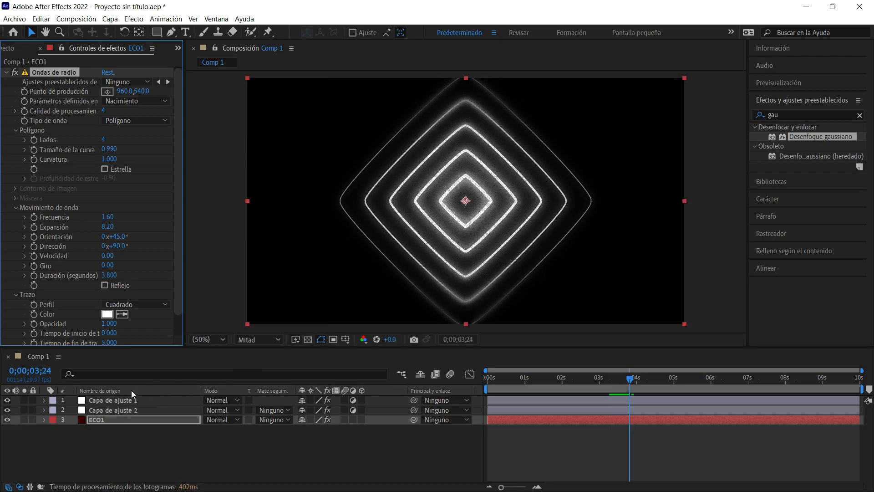
pyautogui.click(131, 410)
pyautogui.click(730, 180)
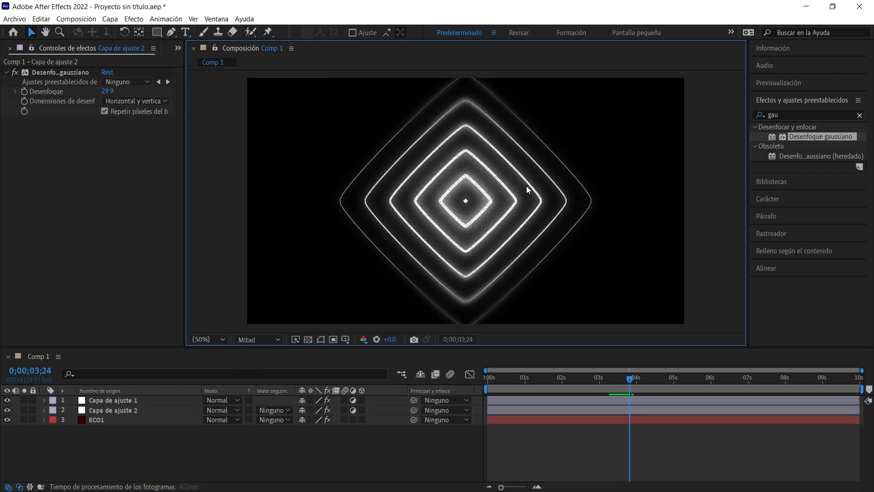
pyautogui.click(643, 377)
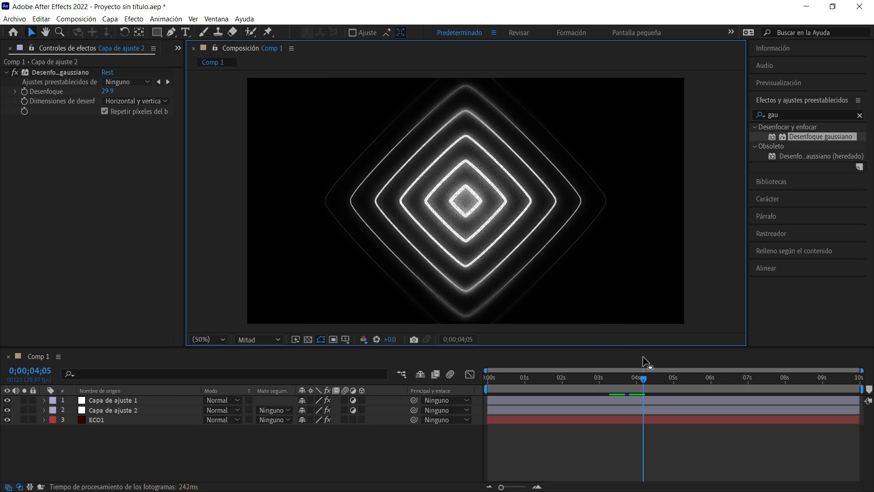
pyautogui.click(660, 381)
# Set the Frecuencia of ECO1's radio waves to 1.00.
pyautogui.click(138, 419)
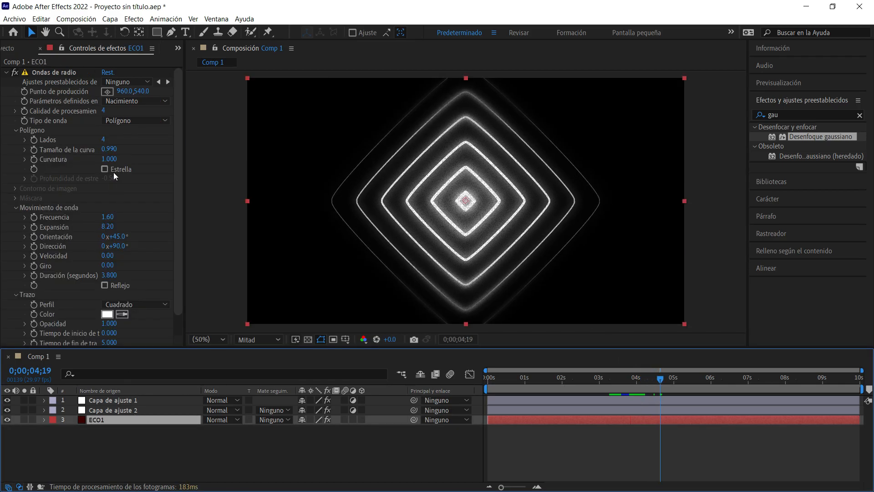
pyautogui.moveTo(107, 217); pyautogui.dragTo(122, 217)
pyautogui.hotkey('ctrl', 'z')
pyautogui.click(110, 217)
pyautogui.write('1')
pyautogui.press('Return')
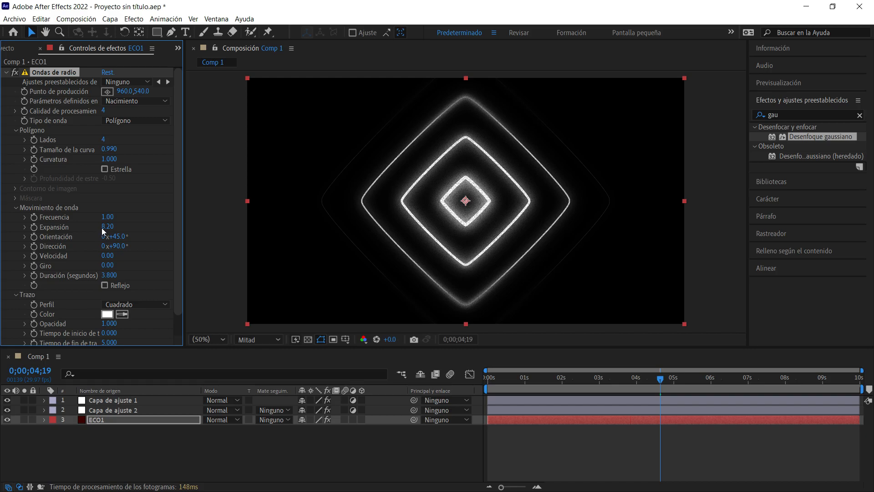
# Set the waves' Expansión to 13.00, Duración to 4.900 seconds and Frecuencia to 2.30, and preview the animation.
pyautogui.moveTo(110, 226); pyautogui.dragTo(138, 234)
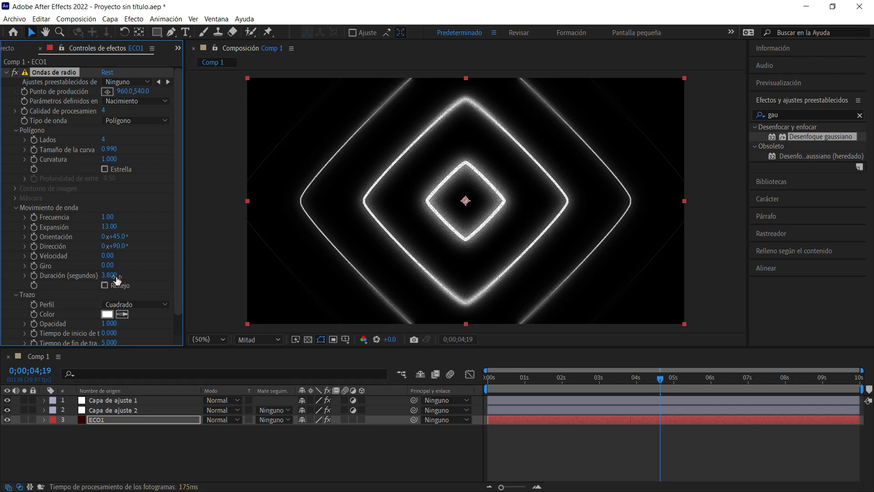
pyautogui.moveTo(105, 276); pyautogui.dragTo(125, 282)
pyautogui.moveTo(113, 217); pyautogui.dragTo(117, 220)
pyautogui.press('space')
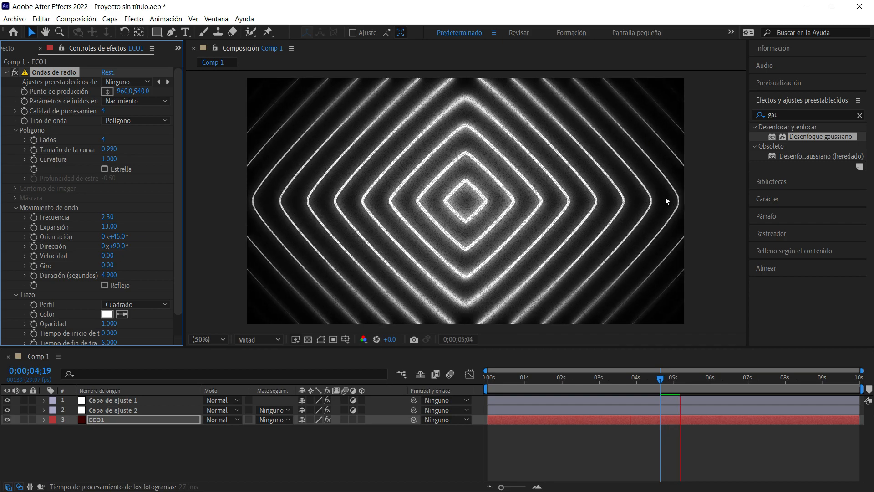
pyautogui.press('space')
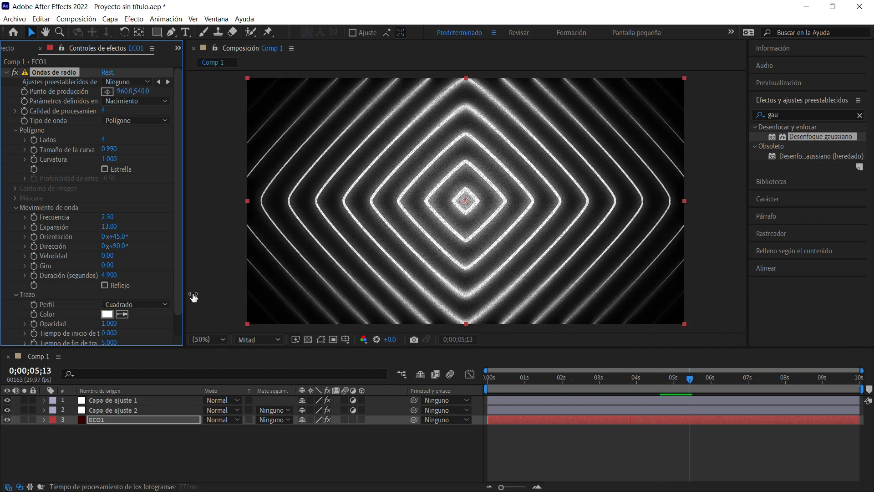
# Set the stroke's fade-in time (Tiempo de inicio) to 10.900 and preview the animation.
pyautogui.scroll(-1, 136, 299)
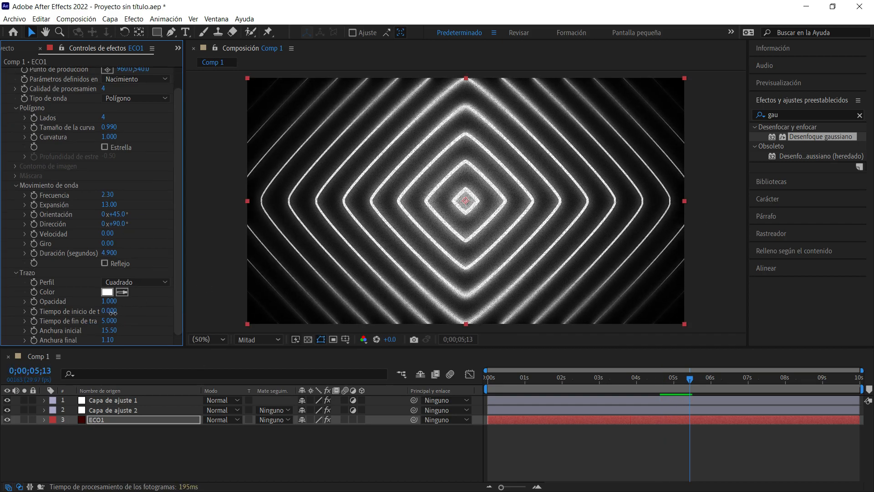
pyautogui.moveTo(134, 314); pyautogui.dragTo(174, 314)
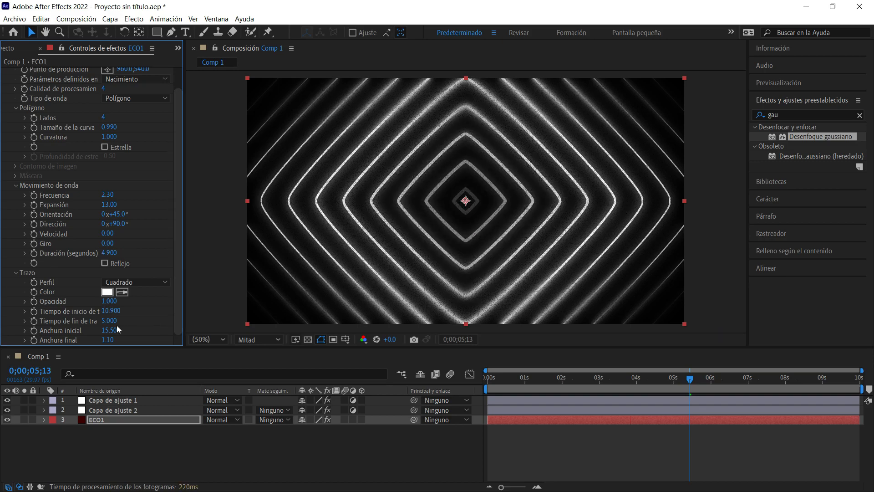
pyautogui.press('space')
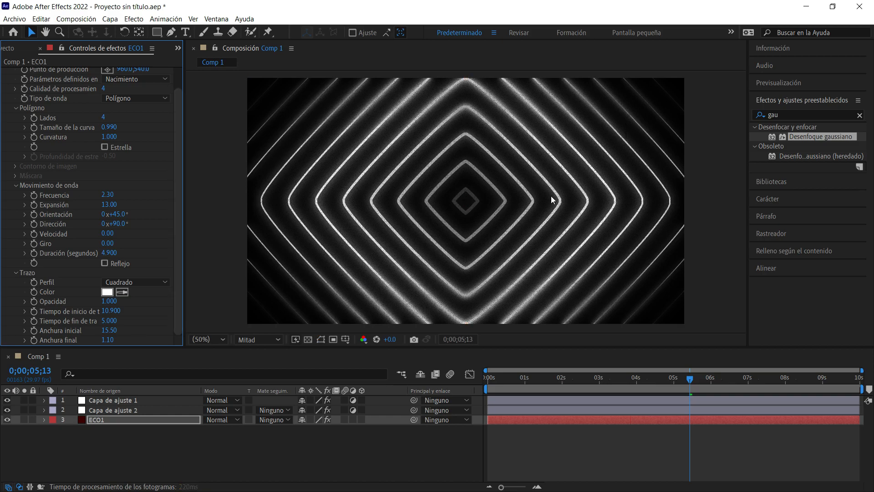
pyautogui.press('space')
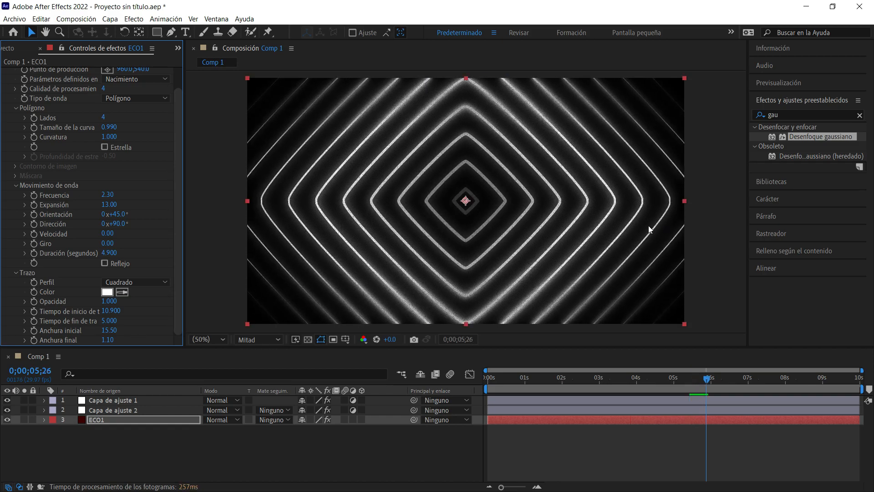
# Reset the Ondas de radio effect on ECO1 and hide Capa de ajuste 1 and Capa de ajuste 2.
pyautogui.click(119, 422)
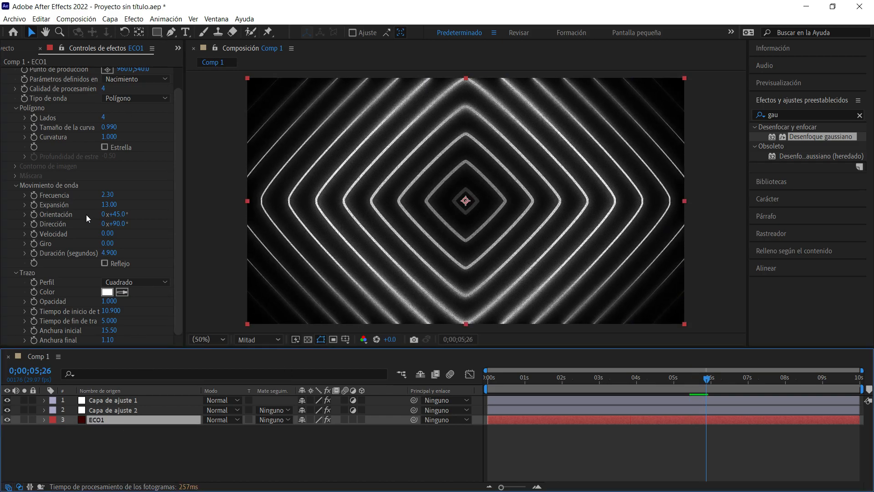
pyautogui.scroll(2, 71, 107)
pyautogui.click(108, 72)
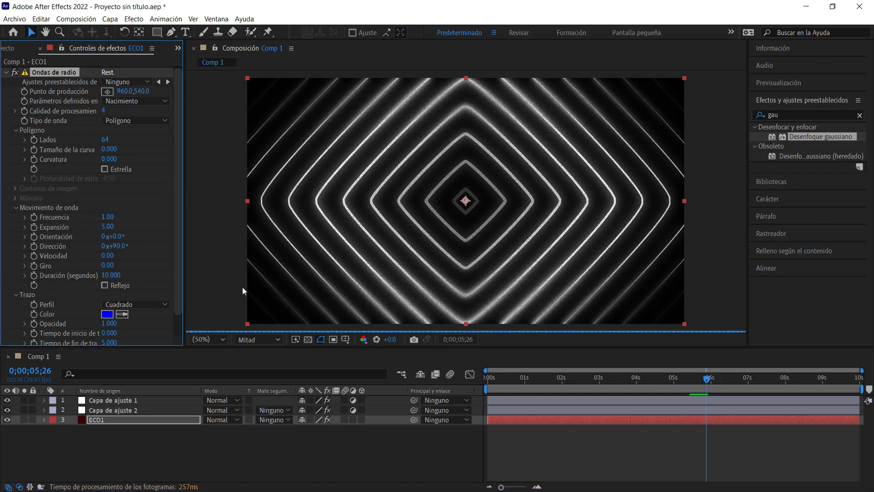
pyautogui.moveTo(7, 410); pyautogui.dragTo(7, 399)
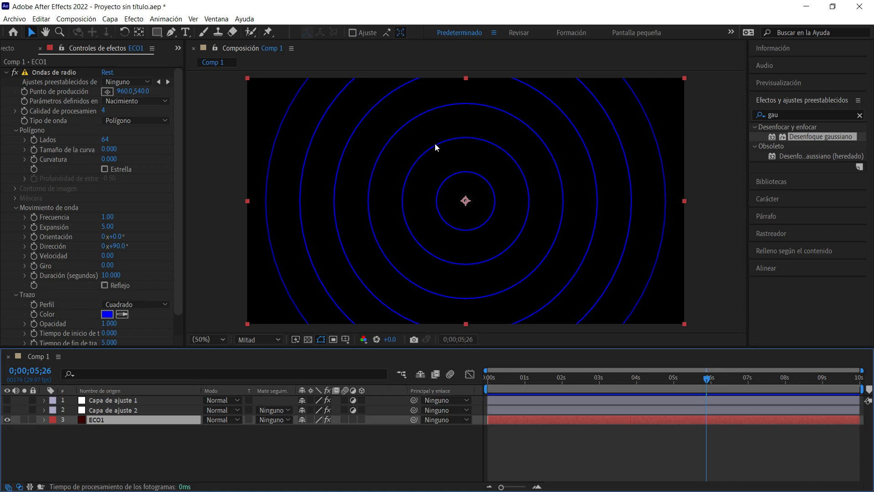
# Set the radio waves' Frecuencia to 0.60 and Expansión to 3.00, and preview the animation.
pyautogui.scroll(-1, 143, 245)
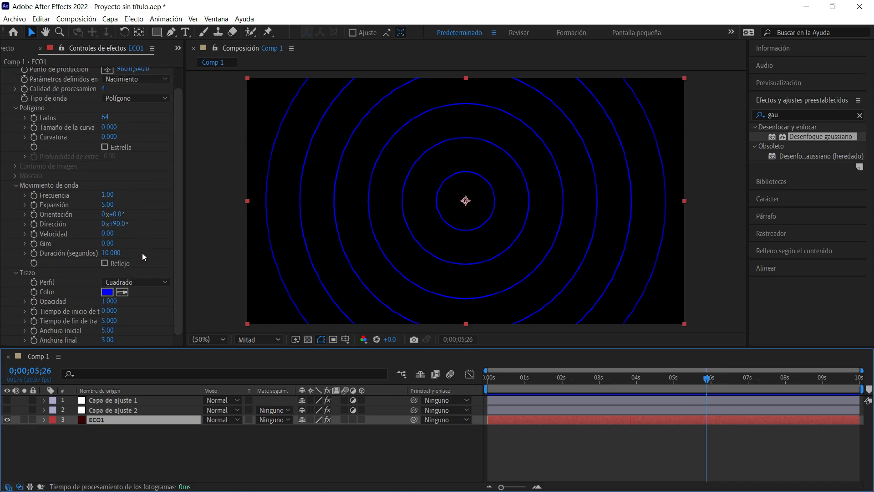
pyautogui.moveTo(107, 195); pyautogui.dragTo(107, 196)
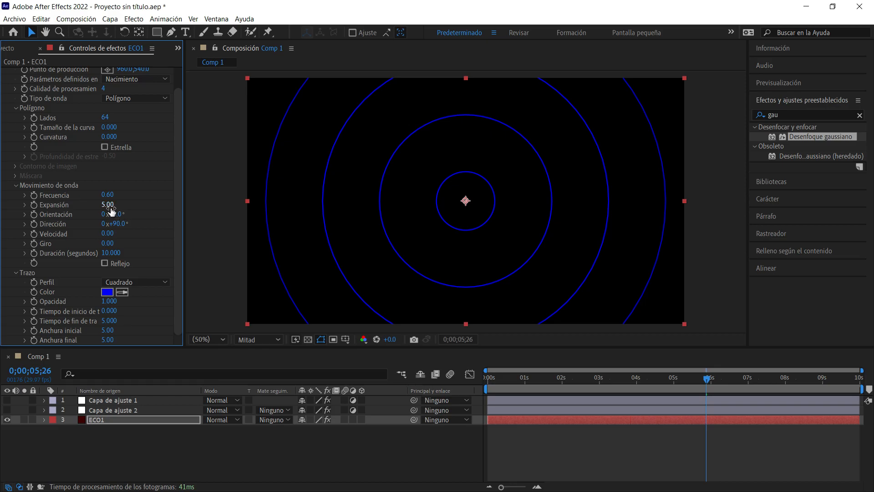
pyautogui.moveTo(105, 207); pyautogui.dragTo(100, 209)
pyautogui.press('space')
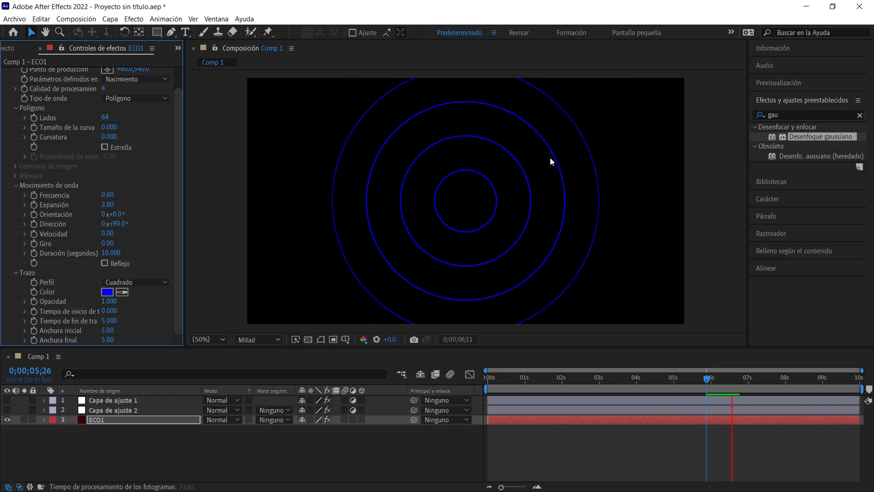
pyautogui.press('space')
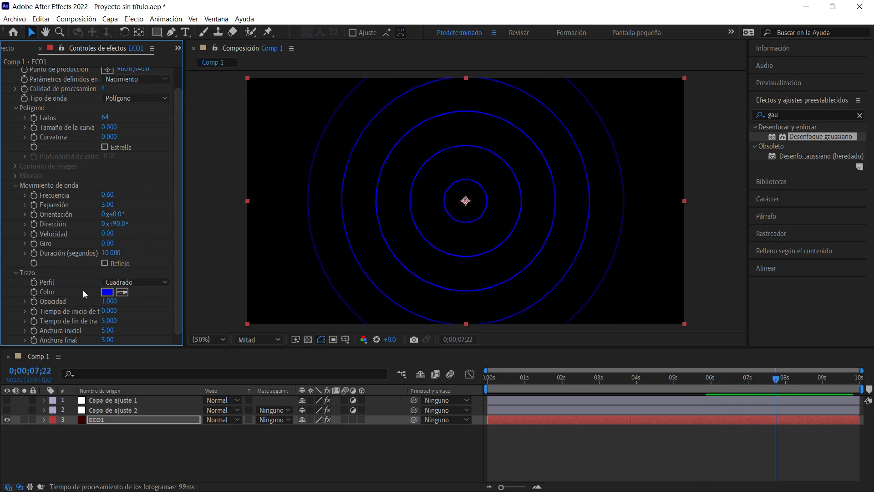
# Enable Reflejo for the radio waves and preview the animation.
pyautogui.click(105, 263)
pyautogui.moveTo(681, 380); pyautogui.dragTo(645, 387)
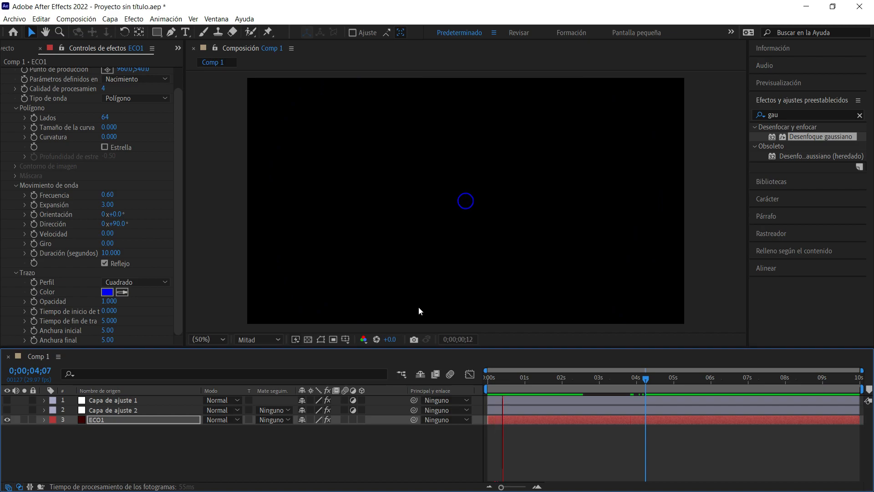
pyautogui.press('space')
# Change the stroke color of the radio waves to lime green (BBFF00).
pyautogui.click(112, 295)
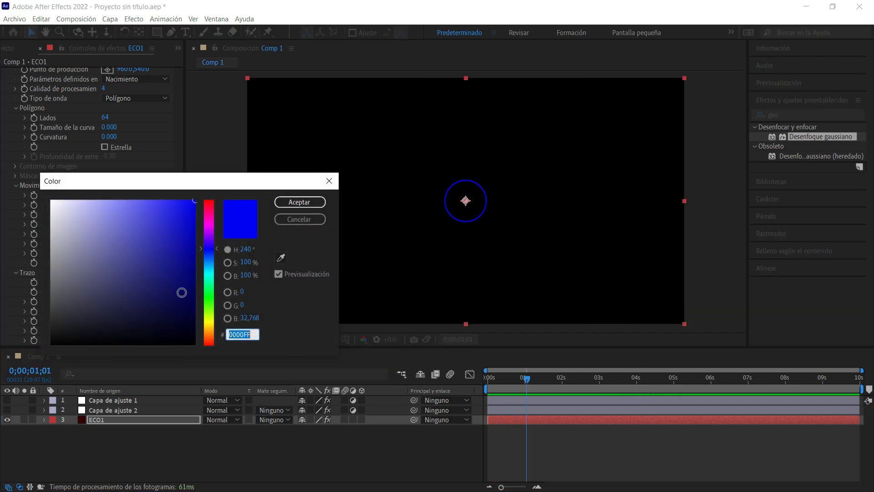
pyautogui.click(205, 314)
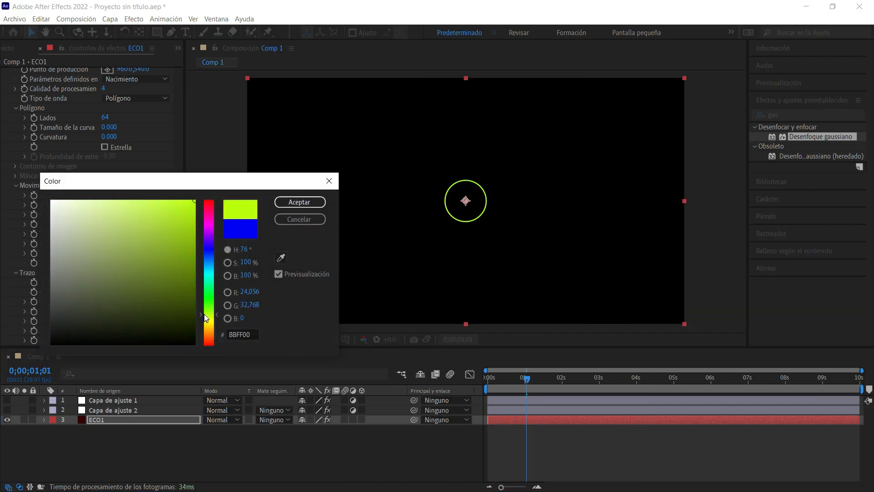
pyautogui.click(325, 202)
# Preview the rings with both adjustment layers shown, and preview them again with both layers hidden.
pyautogui.press('space')
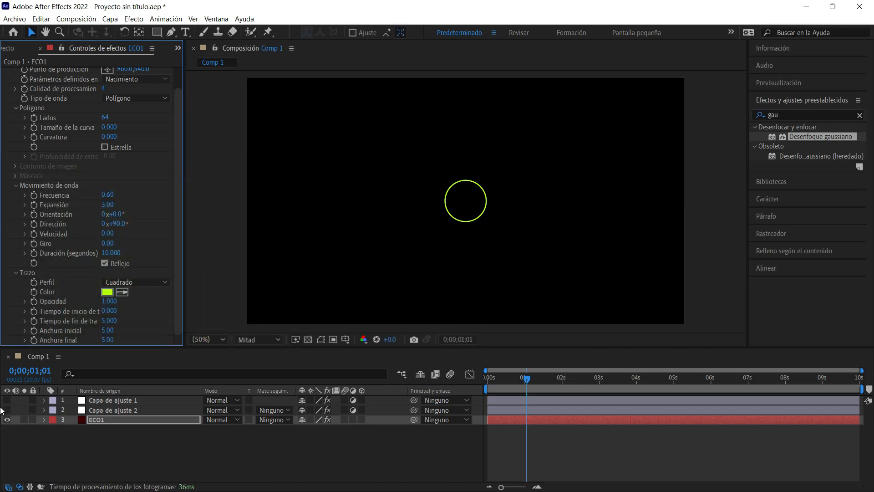
pyautogui.moveTo(7, 400); pyautogui.dragTo(7, 410)
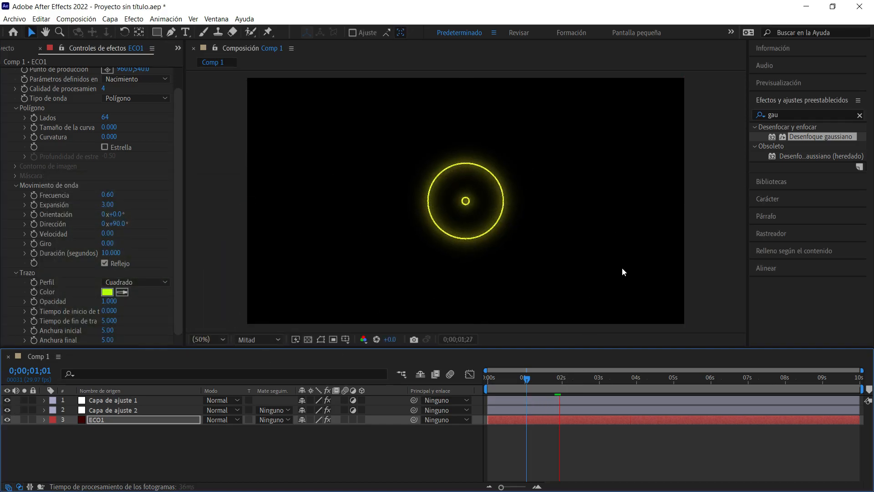
pyautogui.press('space')
pyautogui.moveTo(7, 400); pyautogui.dragTo(7, 410)
pyautogui.press('space')
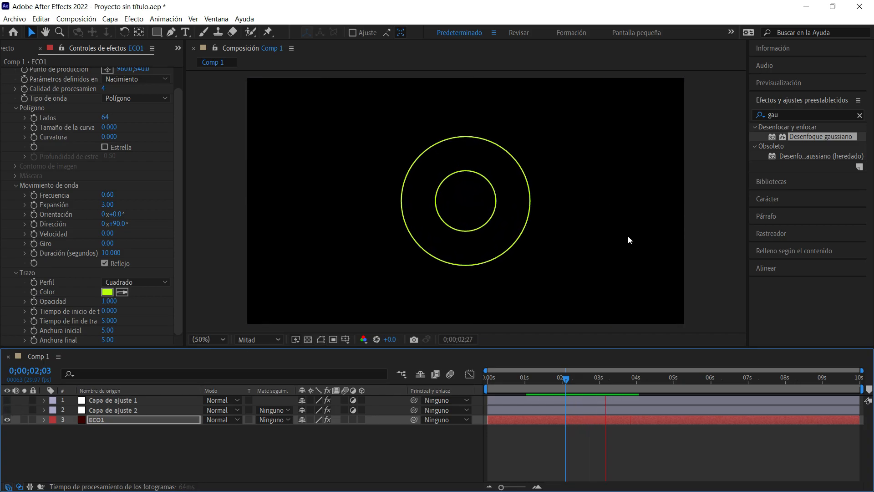
pyautogui.press('space')
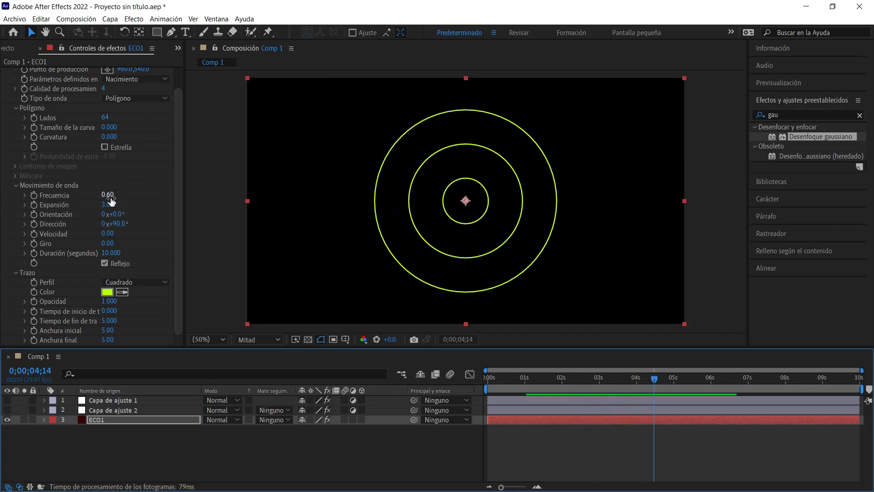
# Set the radio waves' Frecuencia to 1.00 and Expansión to 6.20, and preview the animation.
pyautogui.moveTo(111, 198); pyautogui.dragTo(573, 169)
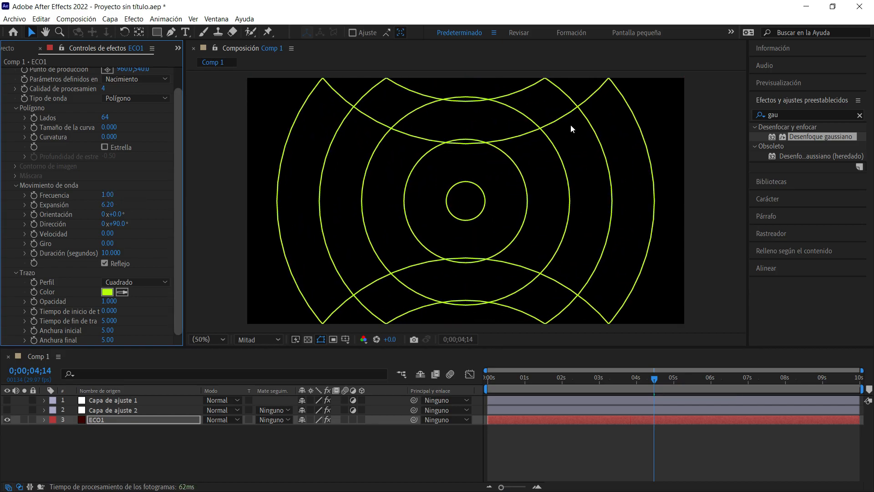
pyautogui.press('space')
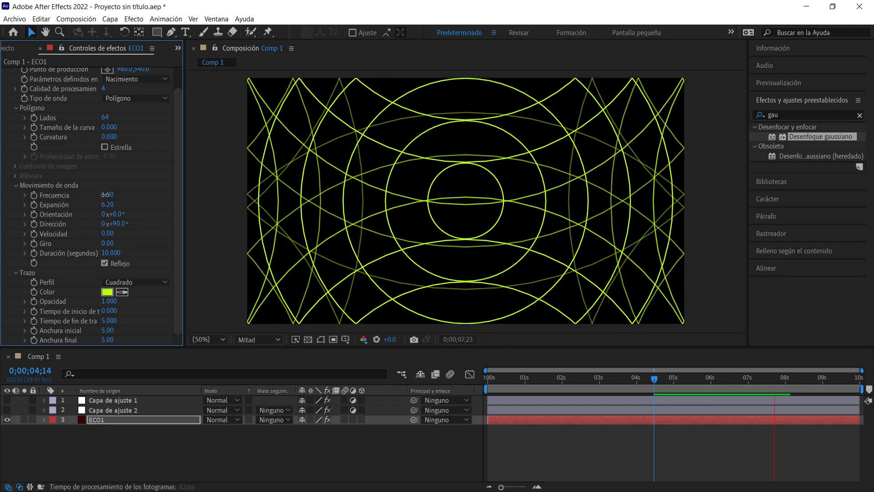
# Set the radio waves' Frecuencia to 0.50 and Expansión to 8.00 during the preview.
pyautogui.click(107, 194)
pyautogui.write('0.5')
pyautogui.press('Return')
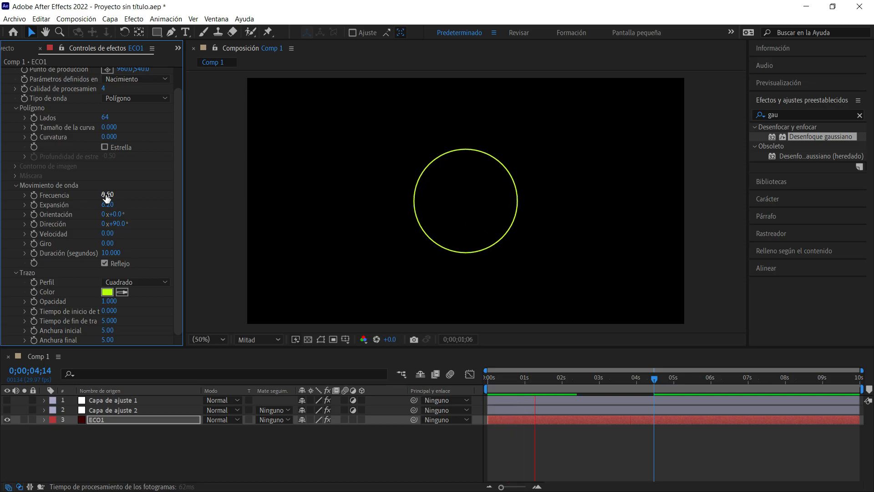
pyautogui.click(109, 204)
pyautogui.write('8')
pyautogui.press('Return')
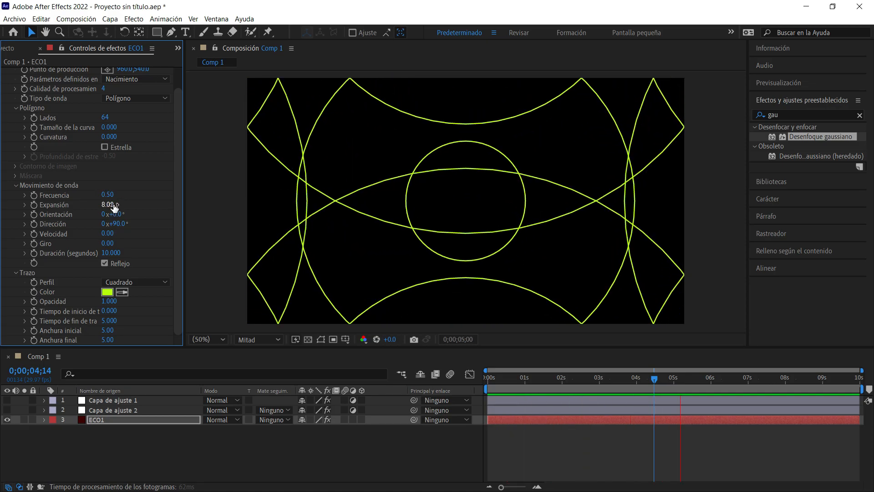
# Reduce the waves' Duración to 4.700 seconds and preview the animation.
pyautogui.moveTo(111, 253); pyautogui.dragTo(102, 254)
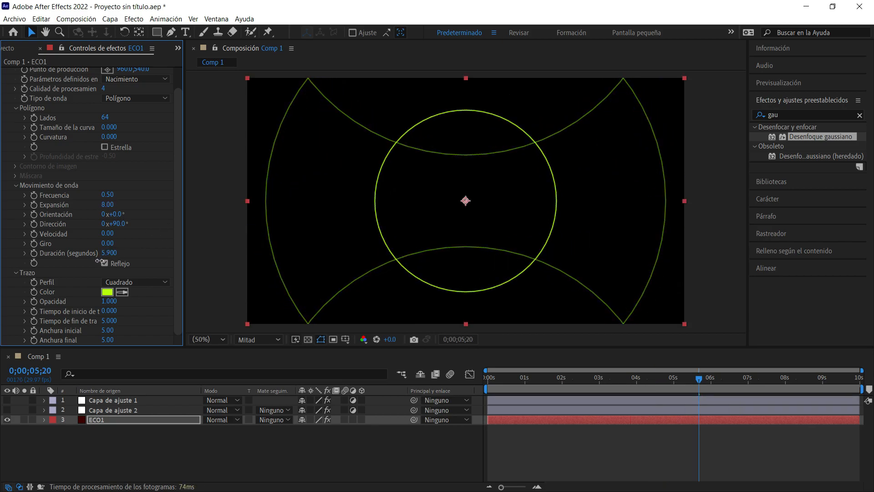
pyautogui.moveTo(95, 262); pyautogui.dragTo(93, 262)
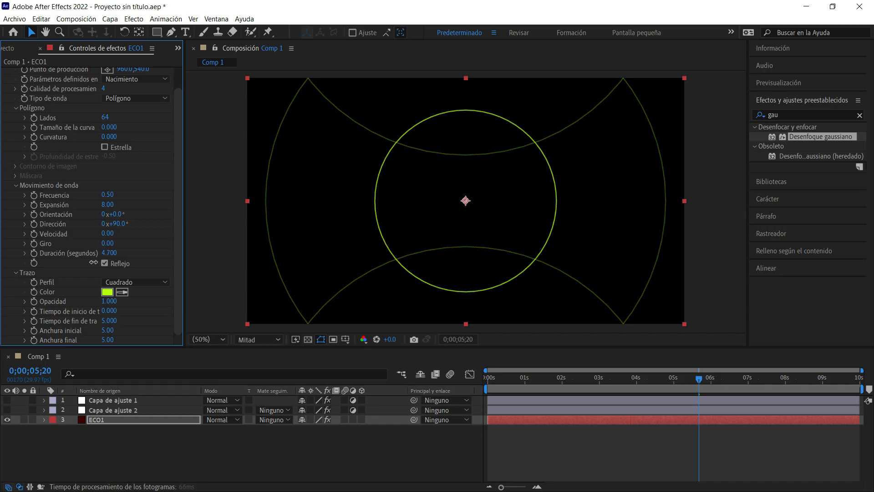
pyautogui.press('space')
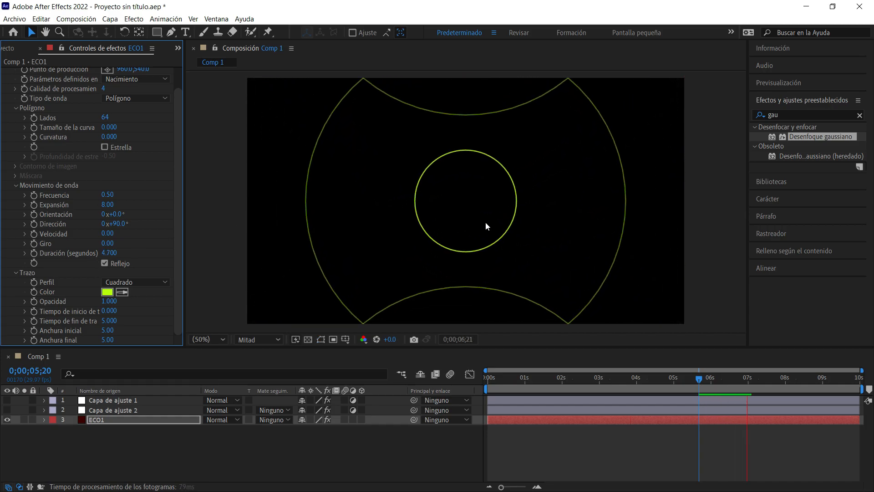
pyautogui.press('space')
# Move the waves' production point horizontally to 1482, 540 and preview the animation.
pyautogui.scroll(1, 64, 96)
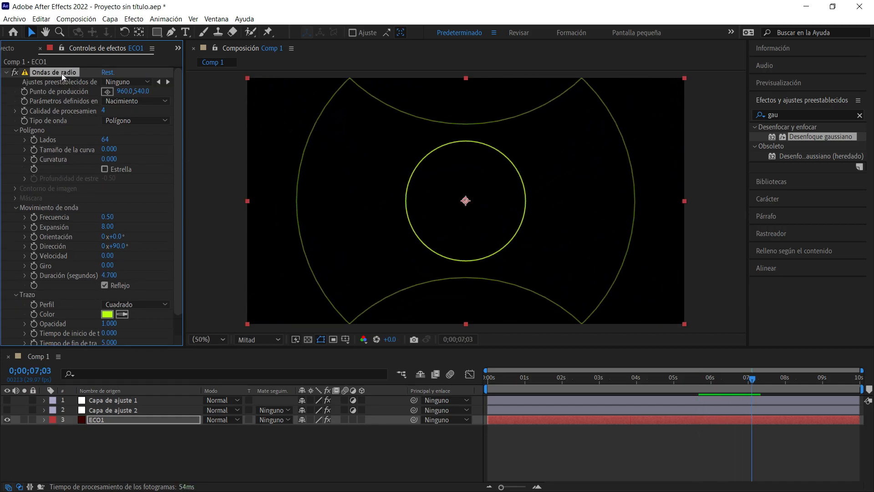
pyautogui.moveTo(464, 203); pyautogui.dragTo(583, 205)
pyautogui.press('space')
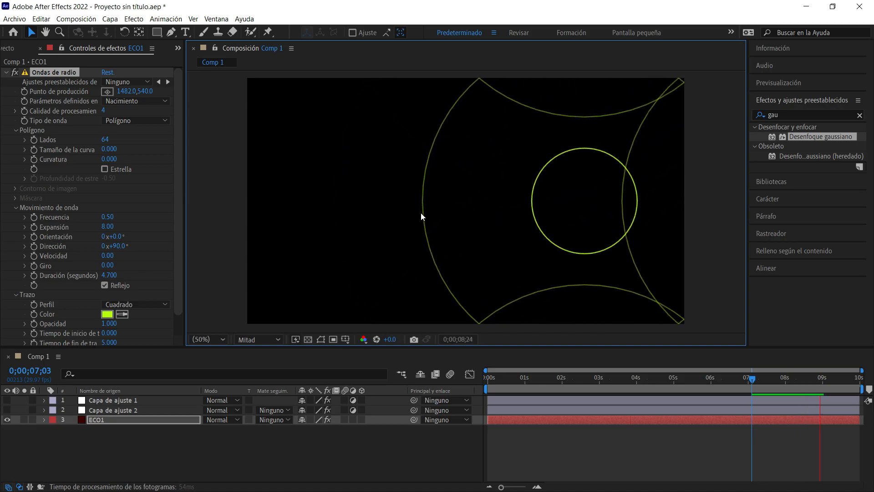
# Set the waves' Duración to 4.300, Expansión to 6.00 and Frecuencia to 1.00, and preview the animation.
pyautogui.moveTo(109, 277); pyautogui.dragTo(109, 276)
pyautogui.moveTo(113, 229)
pyautogui.mouseDown()
pyautogui.moveTo(105, 236)
pyautogui.moveTo(122, 218)
pyautogui.mouseUp()
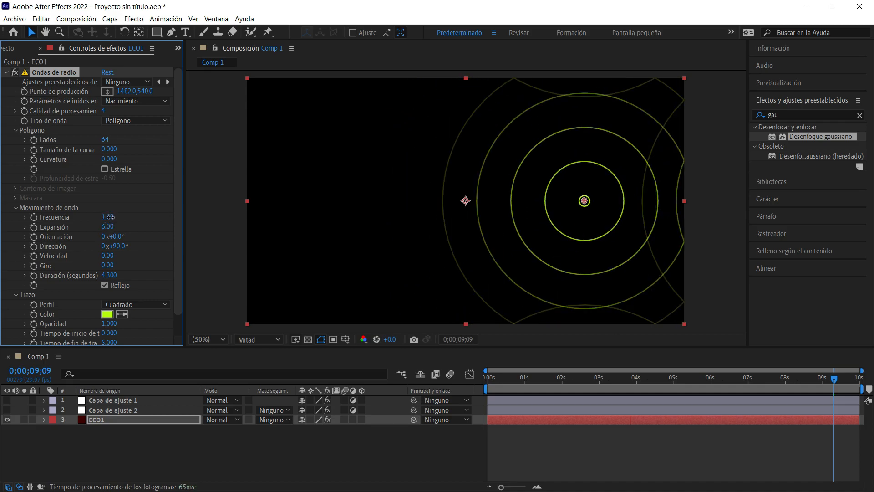
pyautogui.press('space')
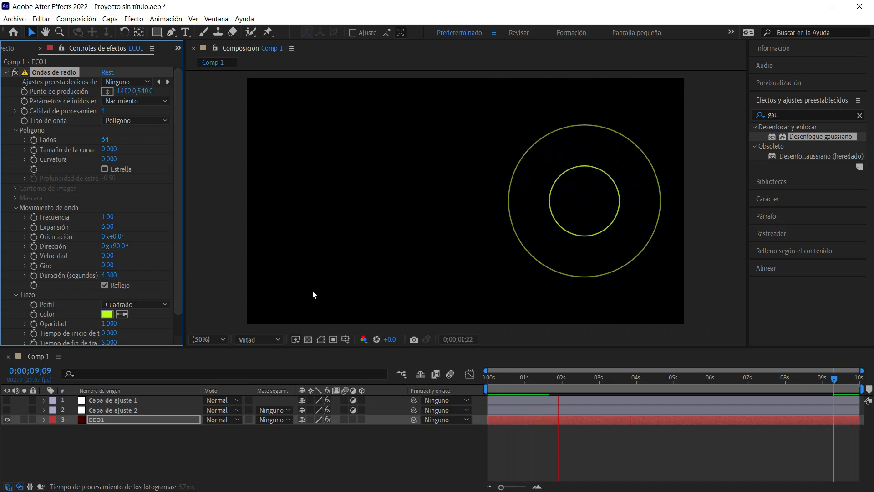
# Try 7 Lados for the wave polygon, and reduce Lados to 3 for triangular waves.
pyautogui.moveTo(104, 139); pyautogui.dragTo(71, 149)
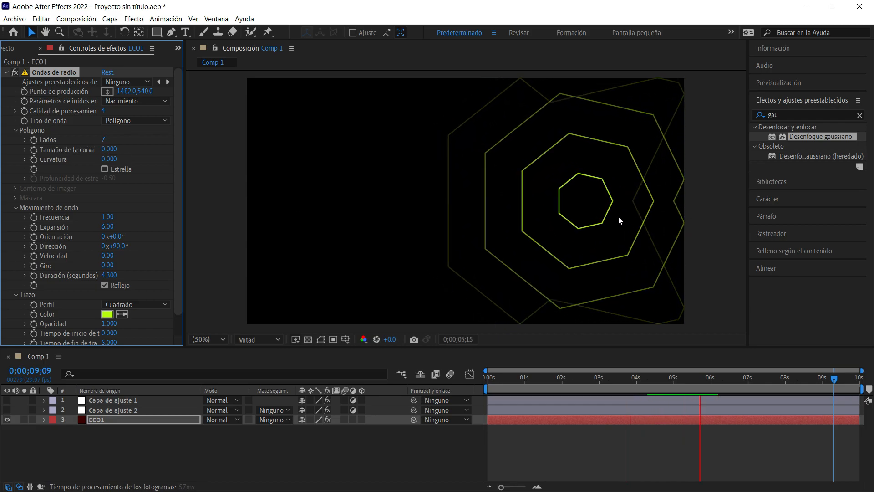
pyautogui.moveTo(104, 139)
pyautogui.mouseDown()
pyautogui.moveTo(132, 142)
pyautogui.moveTo(101, 149)
pyautogui.mouseUp()
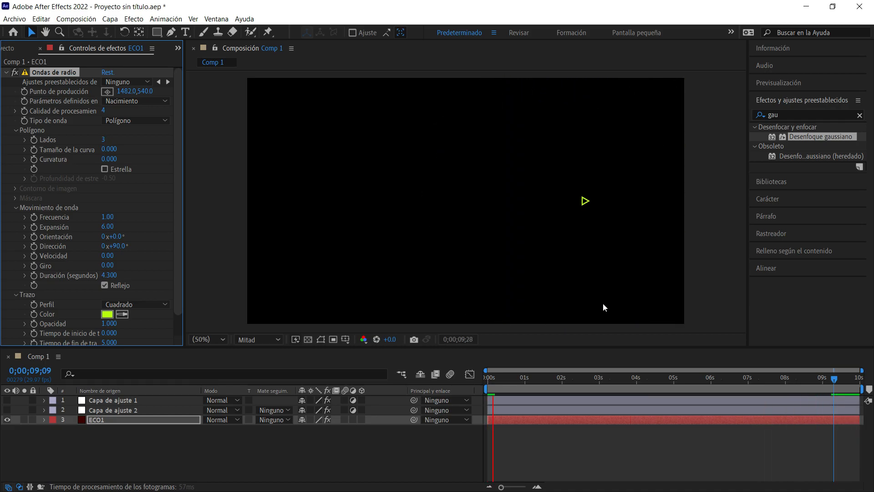
# Preview the triangular waves with both adjustment layers shown, and hide both layers again.
pyautogui.click(7, 403)
pyautogui.click(7, 401)
pyautogui.click(7, 409)
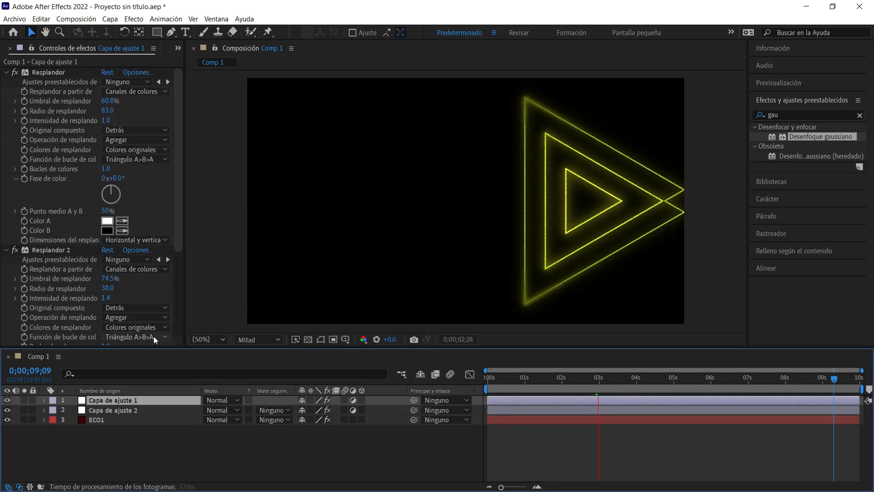
pyautogui.press('space')
pyautogui.click(7, 399)
pyautogui.click(7, 410)
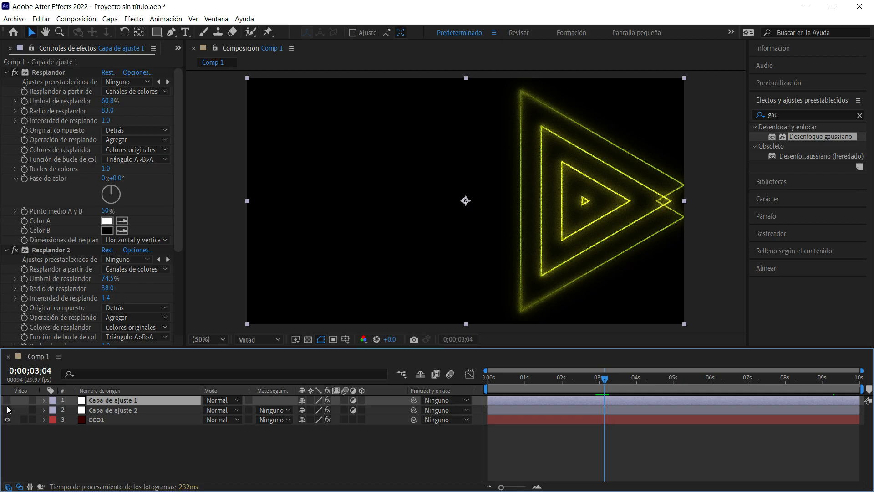
# Change the Tipo de onda on ECO1 to Máscara and move the production point to 958, 540 at the frame's centre.
pyautogui.click(118, 409)
pyautogui.click(138, 418)
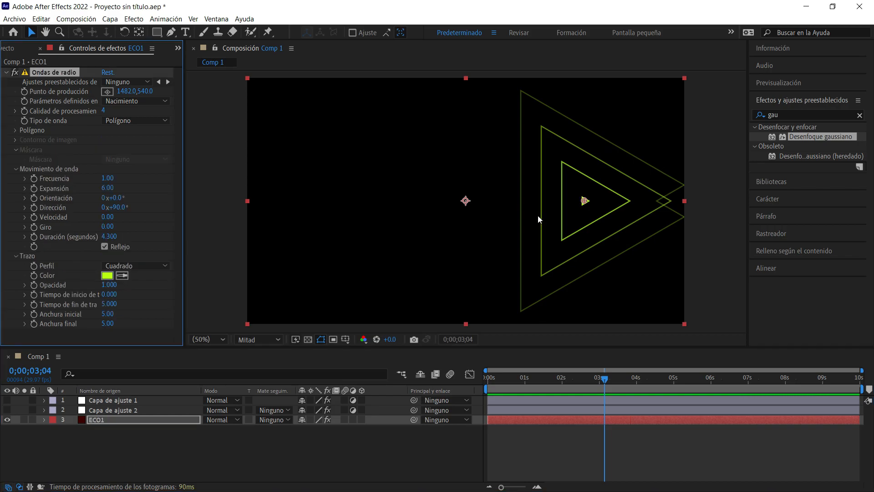
pyautogui.click(229, 117)
pyautogui.click(624, 183)
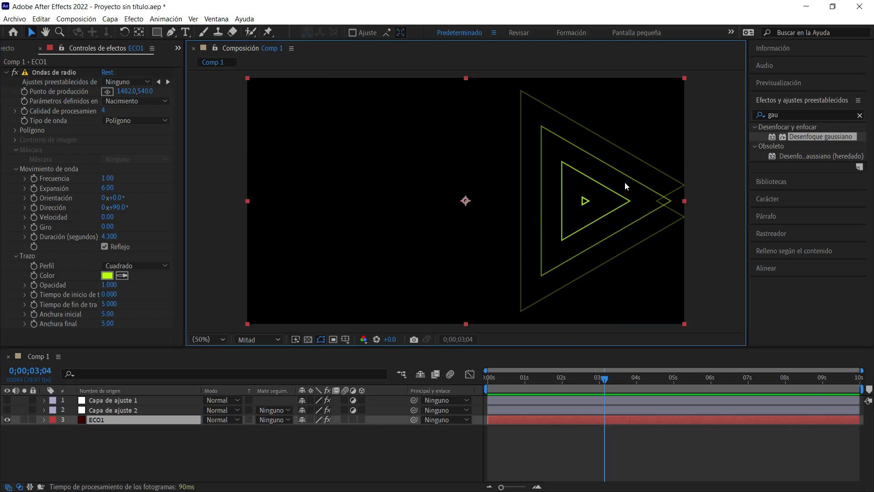
pyautogui.click(127, 121)
pyautogui.click(140, 154)
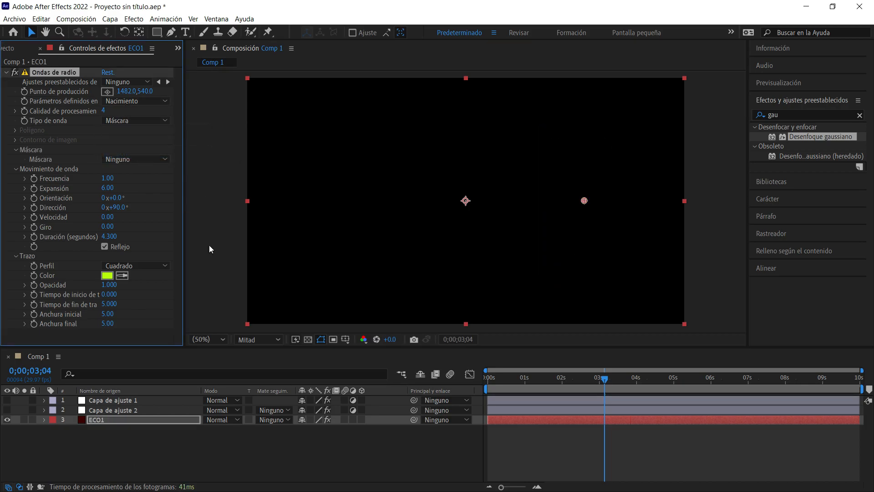
pyautogui.moveTo(585, 202); pyautogui.dragTo(512, 202)
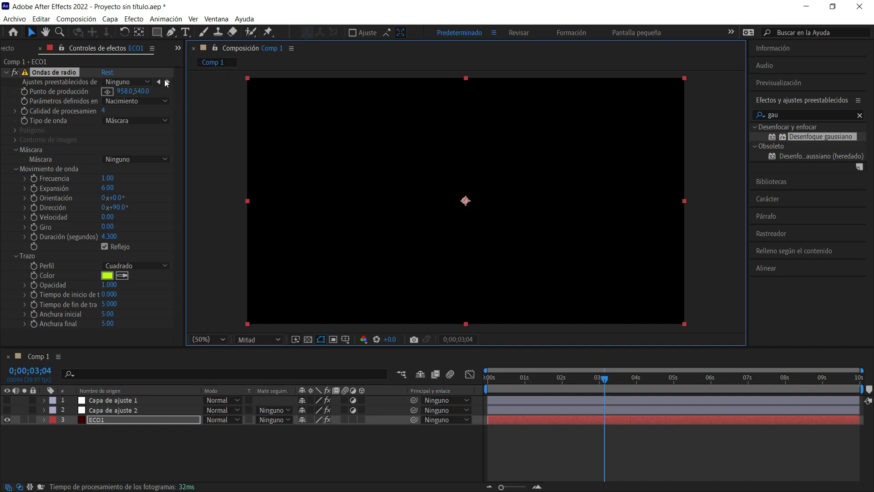
# Draw a closed, straight-sided triangular mask around the production point on ECO1 with the Pen tool.
pyautogui.click(171, 32)
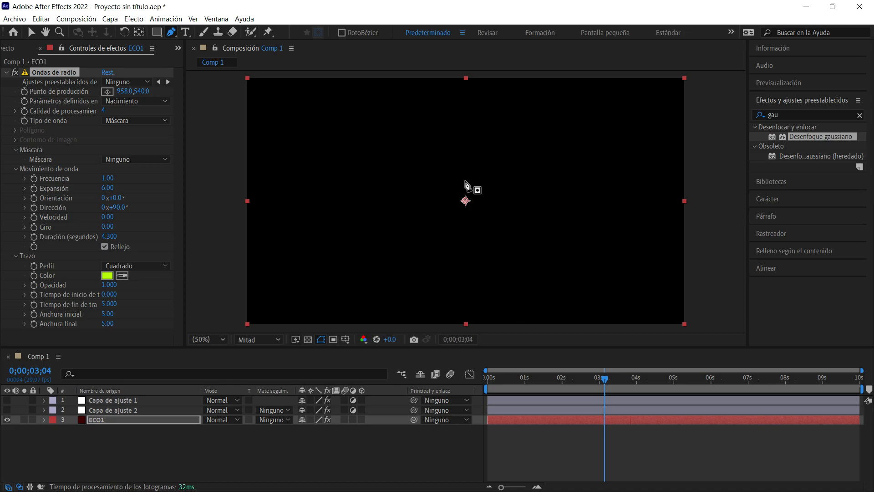
pyautogui.click(465, 181)
pyautogui.click(417, 233)
pyautogui.moveTo(542, 205); pyautogui.dragTo(570, 210)
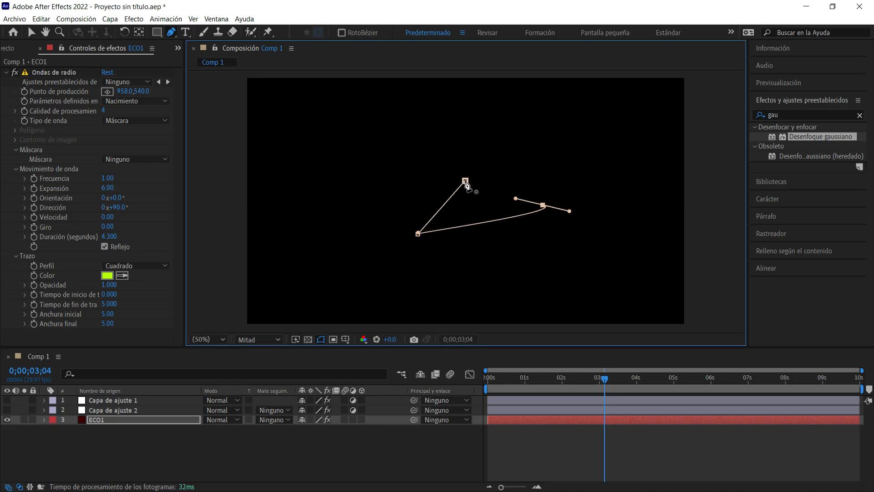
pyautogui.hotkey('ctrl', 'z')
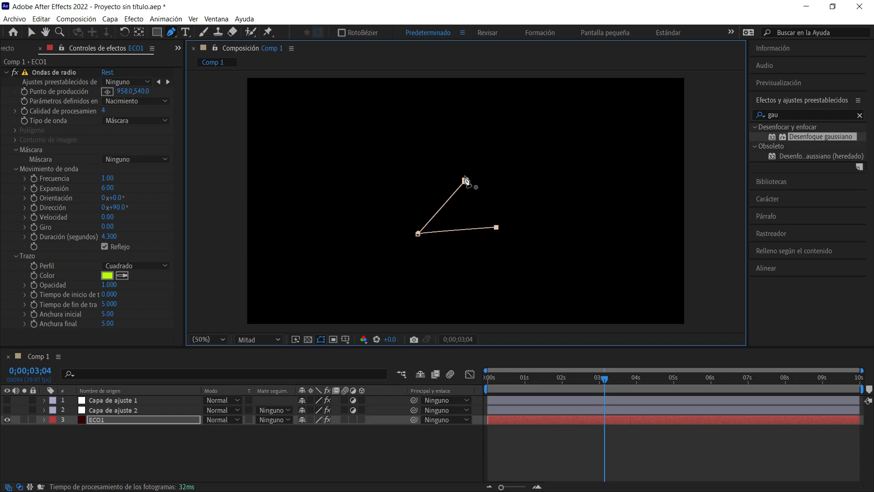
pyautogui.click(465, 181)
pyautogui.press('v')
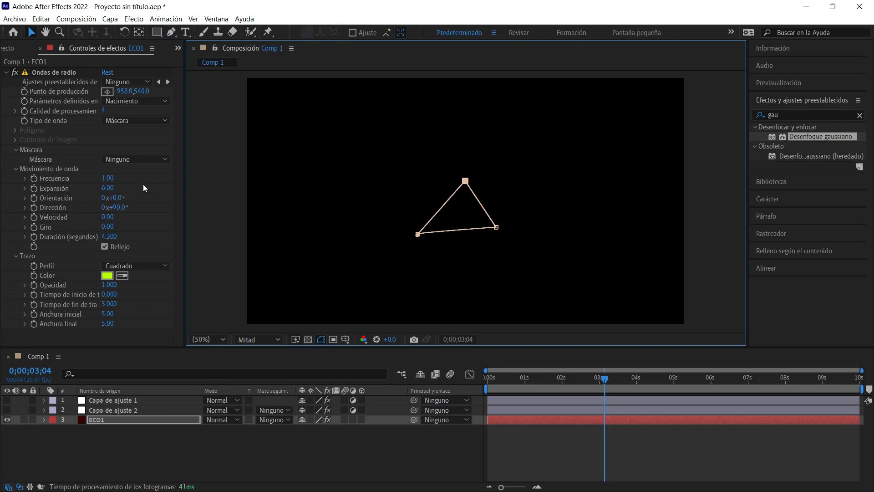
# Assign Máscara 1 as the radio waves' shape and preview the animation.
pyautogui.click(156, 160)
pyautogui.click(145, 184)
pyautogui.press('space')
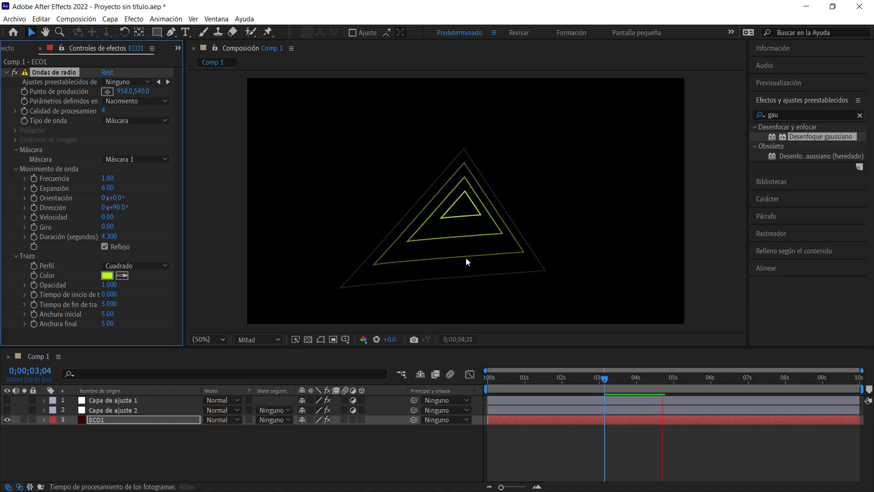
pyautogui.press('space')
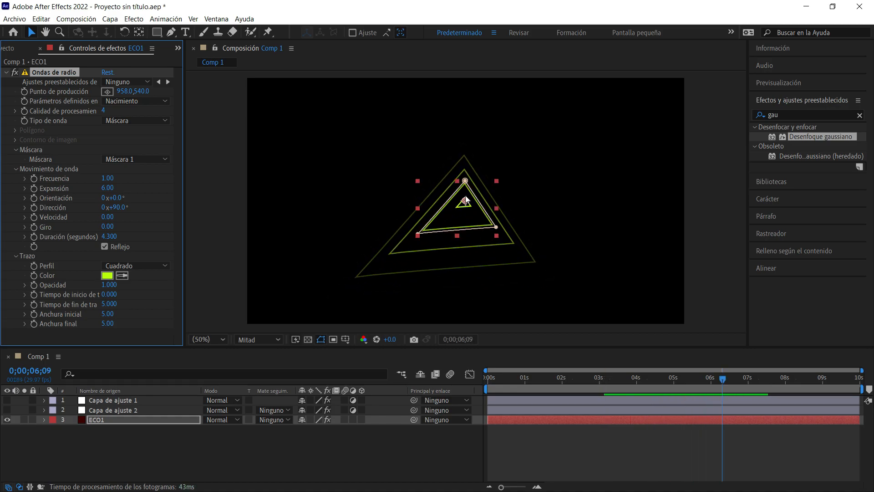
# Reshape the triangular mask by moving its vertices into a taller triangle in the left half of the frame.
pyautogui.moveTo(465, 181); pyautogui.dragTo(352, 169)
pyautogui.moveTo(497, 228); pyautogui.dragTo(392, 292)
pyautogui.moveTo(440, 222); pyautogui.dragTo(433, 227)
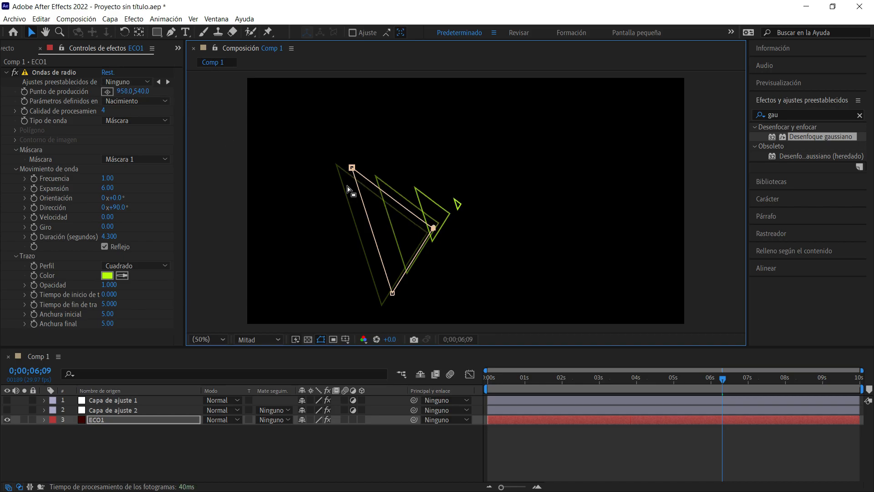
# Move the waves' production point to 1814, 400 and set Duración to 7.800 seconds.
pyautogui.click(49, 72)
pyautogui.moveTo(465, 201); pyautogui.dragTo(663, 176)
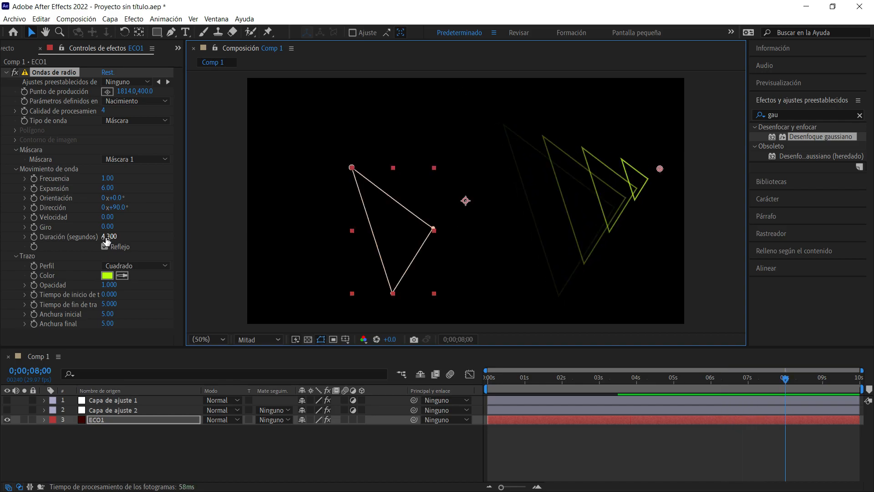
pyautogui.moveTo(108, 236); pyautogui.dragTo(128, 242)
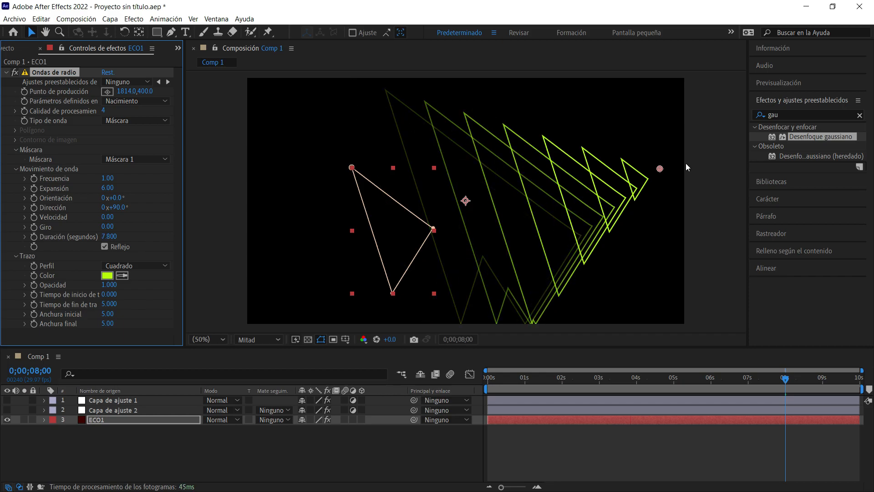
# Shift the production point to 1764, 474, disable Reflejo and set Dirección to 89°.
pyautogui.moveTo(661, 171); pyautogui.dragTo(648, 185)
pyautogui.click(105, 247)
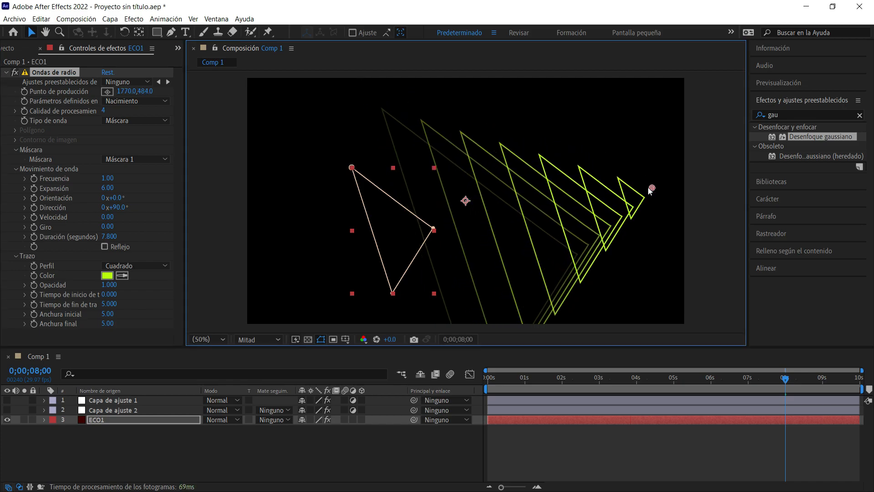
pyautogui.moveTo(123, 210); pyautogui.dragTo(58, 245)
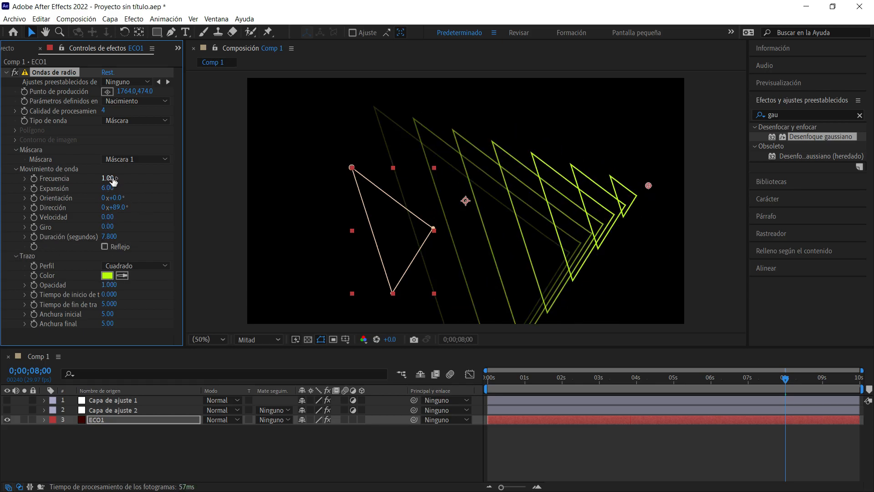
# Set the waves' Frecuencia to 0.90, Expansión to 12.40 and Orientación to 44°.
pyautogui.moveTo(114, 179); pyautogui.dragTo(93, 213)
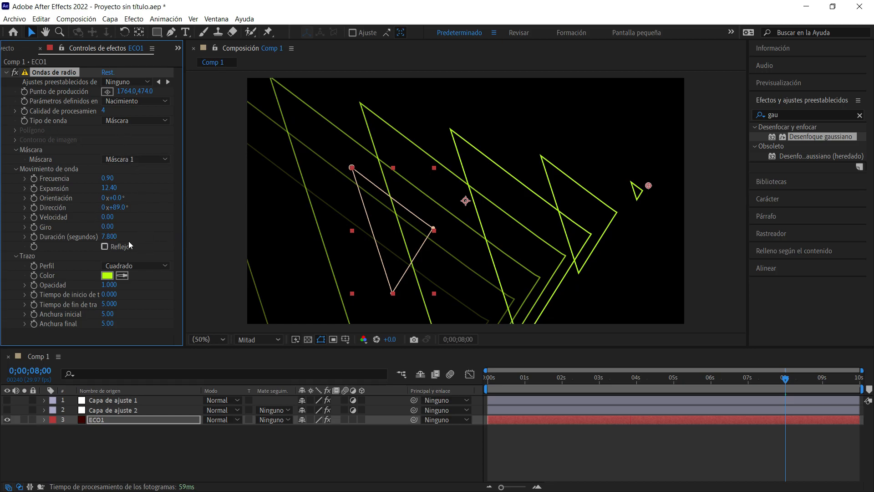
pyautogui.moveTo(117, 197); pyautogui.dragTo(151, 210)
# Move the production point outside the frame to 2124, 948 and preview the waves with both adjustment layers shown.
pyautogui.moveTo(648, 186); pyautogui.dragTo(730, 293)
pyautogui.press('space')
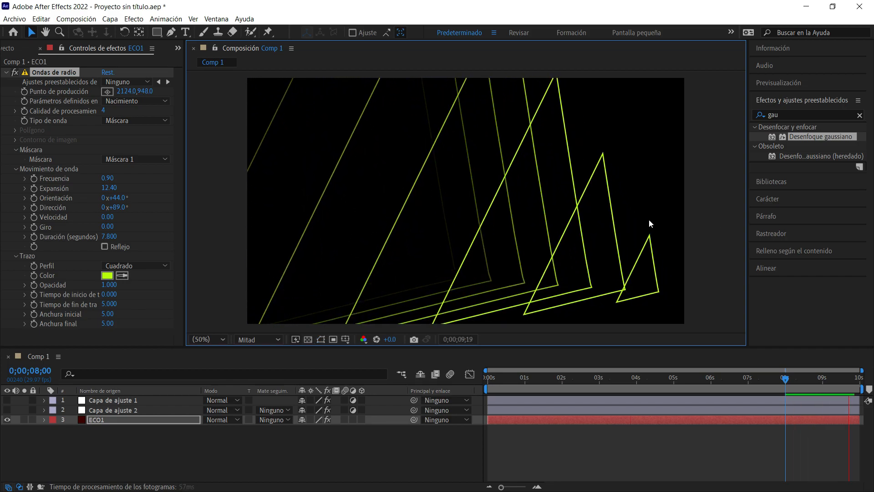
pyautogui.moveTo(7, 400); pyautogui.dragTo(7, 410)
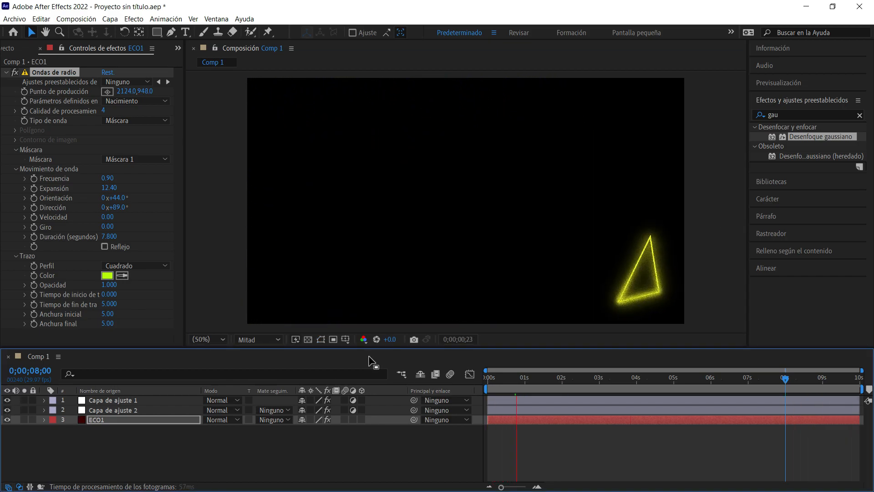